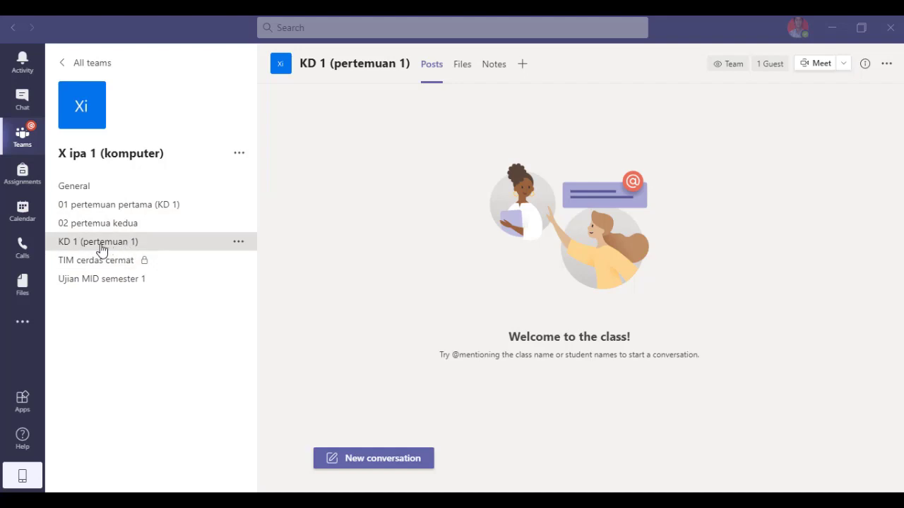
Step: In the KD 1 (pertemuan 1) channel, find the Whiteboard app and choose it as a new tab
{"action": "left_click", "coordinate": [102, 247]}
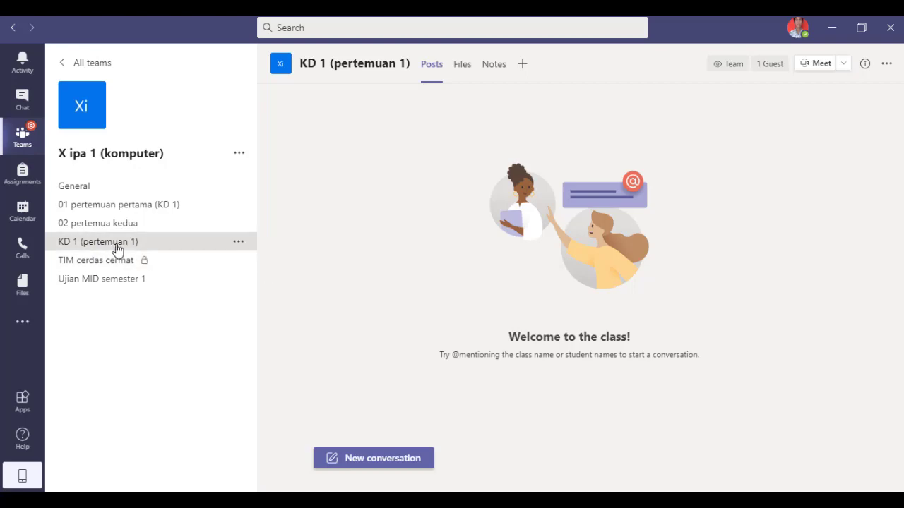
{"action": "left_click", "coordinate": [523, 66]}
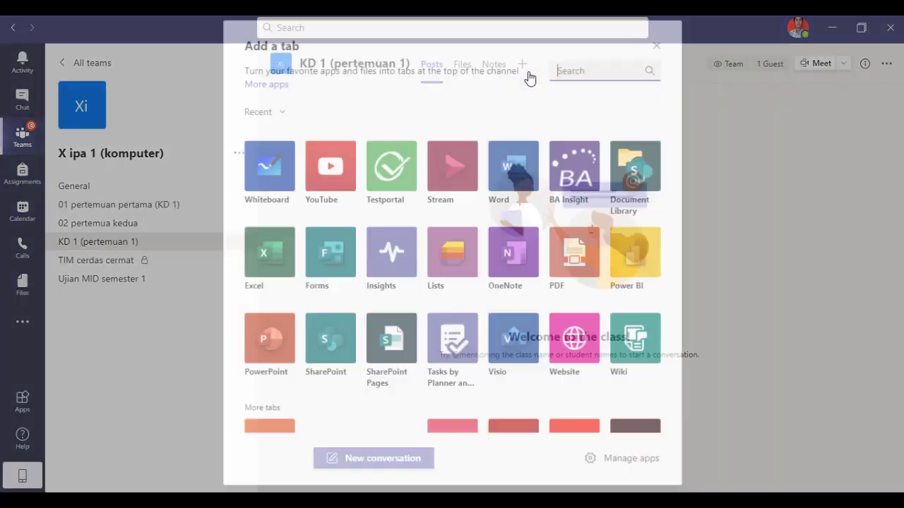
{"action": "type", "text": "WHITE"}
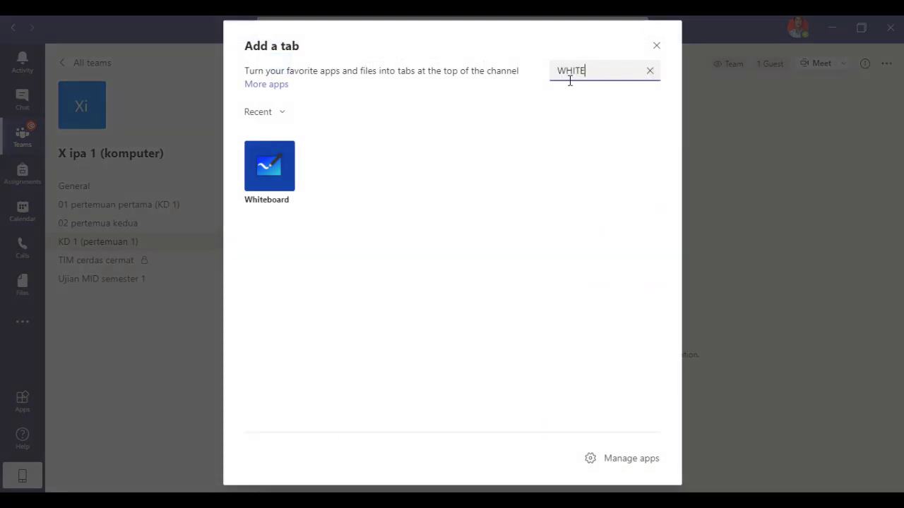
{"action": "left_click", "coordinate": [261, 170]}
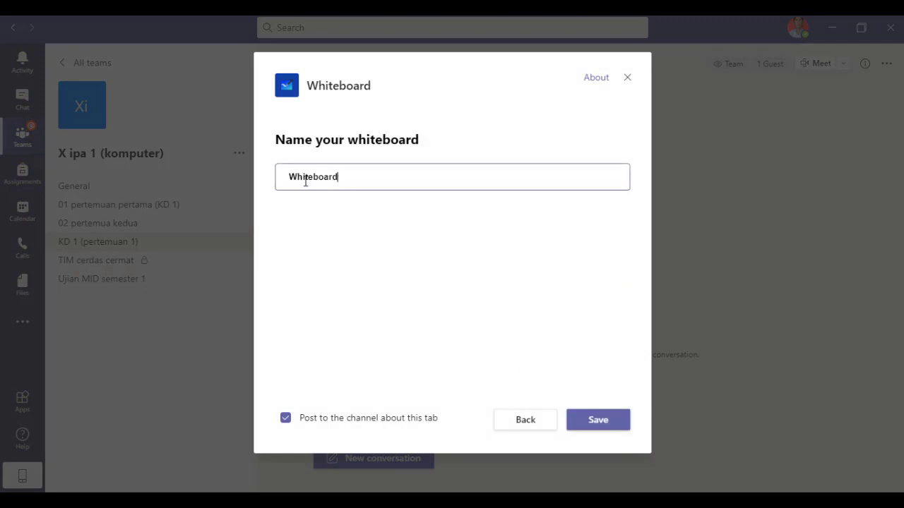
Step: Name the whiteboard JARINGAN and save it as a channel tab
{"action": "double_click", "coordinate": [305, 181]}
{"action": "type", "text": "JARINGN"}
{"action": "key", "text": "BackSpace"}
{"action": "type", "text": "AN"}
{"action": "left_click", "coordinate": [602, 424]}
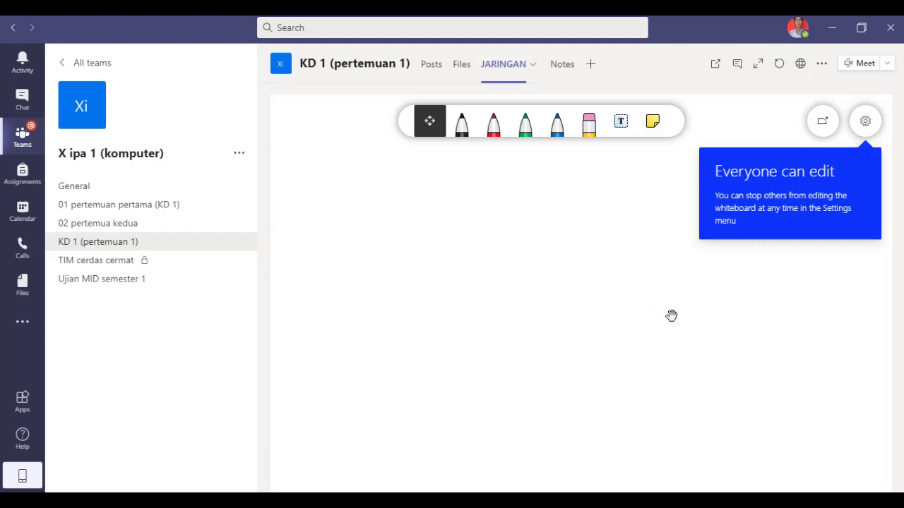
Step: Switch the whiteboard's "Other participants can edit" setting off and back on, and close the settings
{"action": "left_click", "coordinate": [863, 133]}
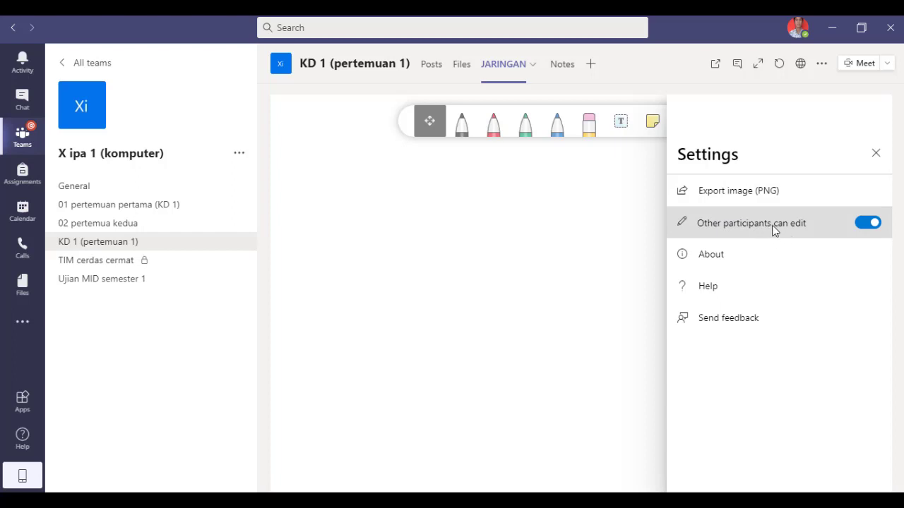
{"action": "left_click", "coordinate": [860, 231]}
{"action": "left_click", "coordinate": [871, 227]}
{"action": "left_click", "coordinate": [875, 160]}
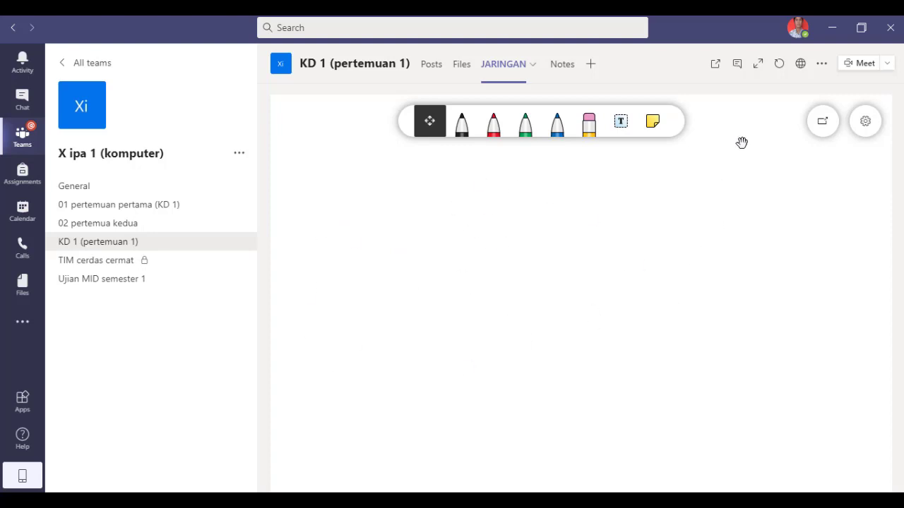
Step: Expand the JARINGAN whiteboard to full view and handwrite "2 + 2 = ?" with the black pen
{"action": "left_click", "coordinate": [757, 68]}
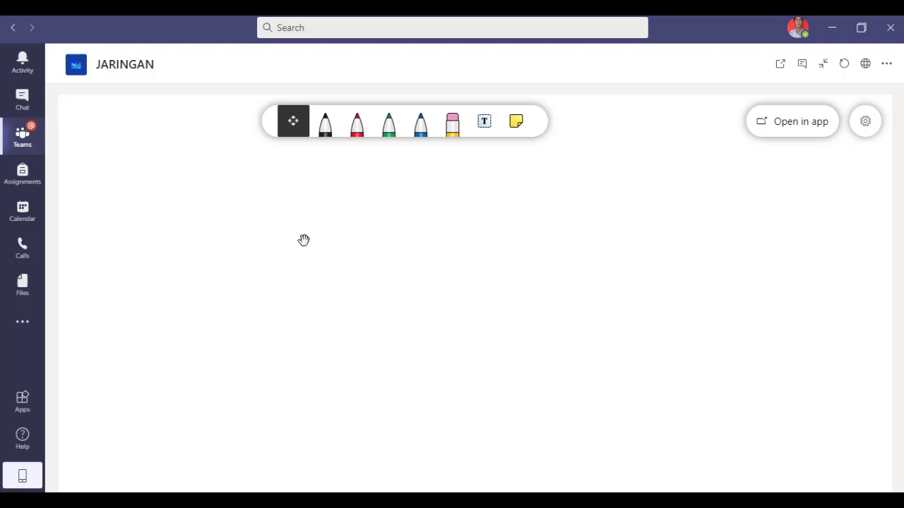
{"action": "left_click", "coordinate": [326, 137]}
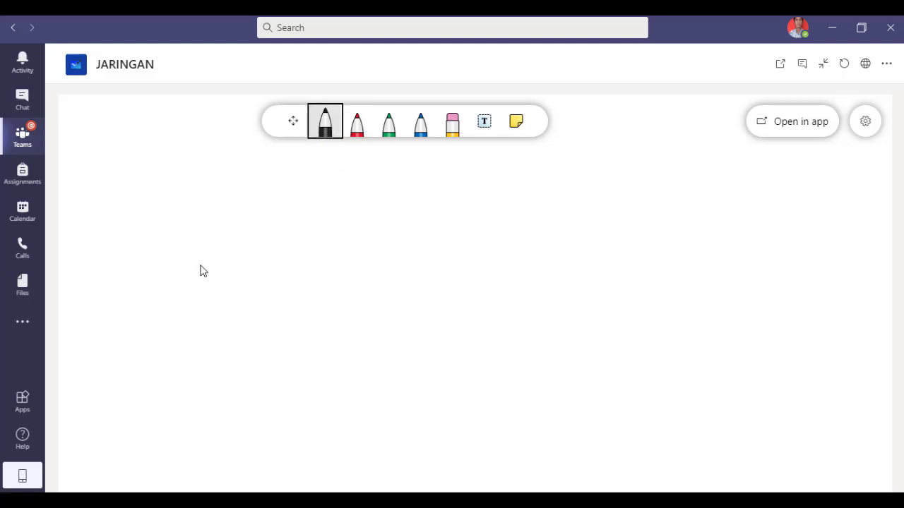
{"action": "left_click", "coordinate": [158, 221]}
{"action": "mouse_move", "coordinate": [157, 223]}
{"action": "left_mouse_down"}
{"action": "mouse_move", "coordinate": [184, 216]}
{"action": "mouse_move", "coordinate": [161, 264]}
{"action": "mouse_move", "coordinate": [202, 268]}
{"action": "mouse_move", "coordinate": [258, 239]}
{"action": "mouse_move", "coordinate": [235, 255]}
{"action": "left_mouse_up"}
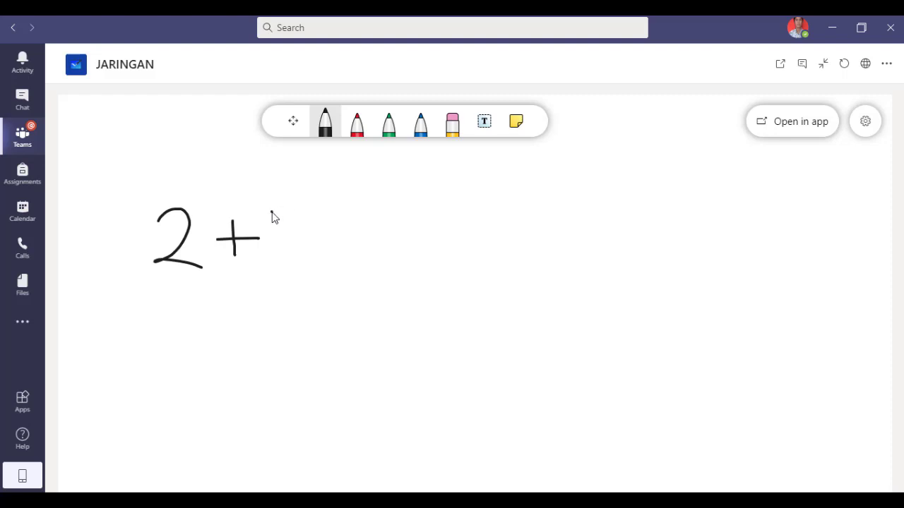
{"action": "mouse_move", "coordinate": [271, 214]}
{"action": "left_mouse_down"}
{"action": "mouse_move", "coordinate": [285, 248]}
{"action": "mouse_move", "coordinate": [339, 234]}
{"action": "mouse_move", "coordinate": [354, 239]}
{"action": "left_mouse_up"}
{"action": "mouse_move", "coordinate": [384, 204]}
{"action": "left_mouse_down"}
{"action": "mouse_move", "coordinate": [424, 216]}
{"action": "mouse_move", "coordinate": [390, 246]}
{"action": "mouse_move", "coordinate": [389, 260]}
{"action": "left_mouse_up"}
{"action": "left_click", "coordinate": [391, 276]}
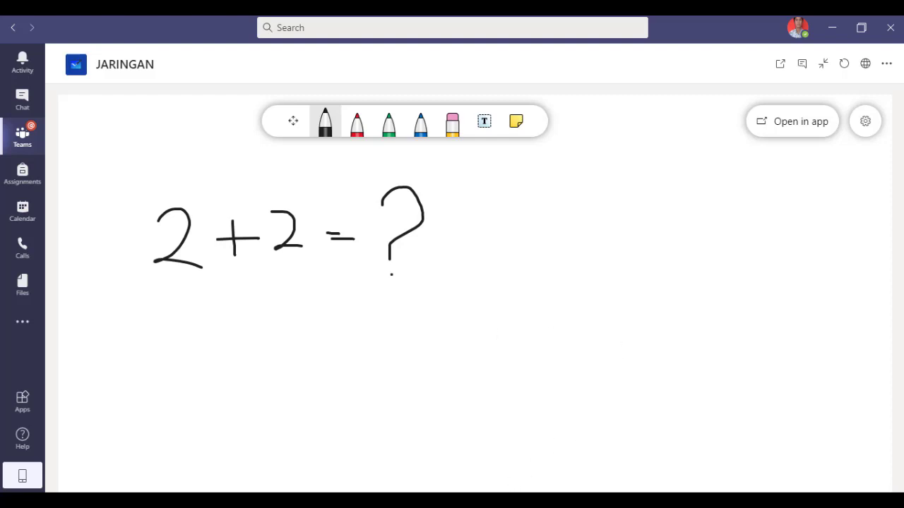
Step: Switch to the Chrome browser and activate the e-mail field on the Office sign-in page
{"action": "mouse_move", "coordinate": [603, 500]}
{"action": "left_click", "coordinate": [603, 452]}
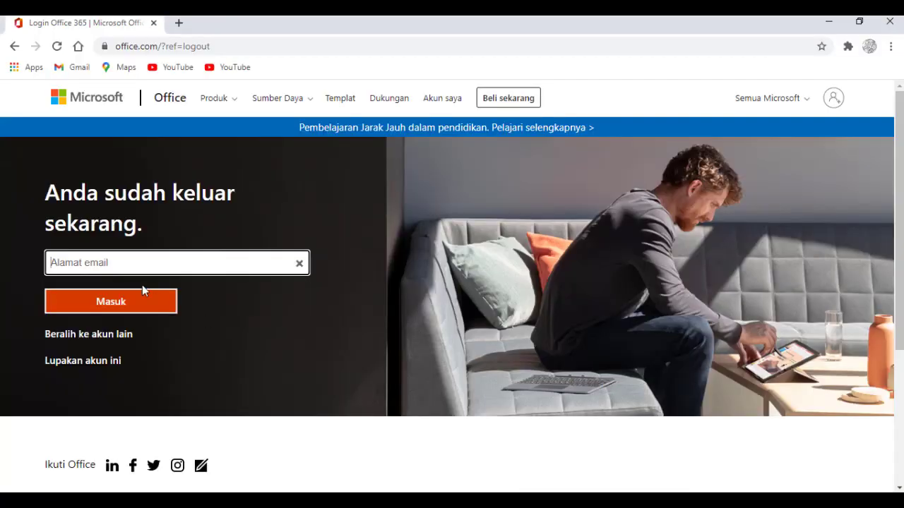
{"action": "left_click", "coordinate": [113, 271]}
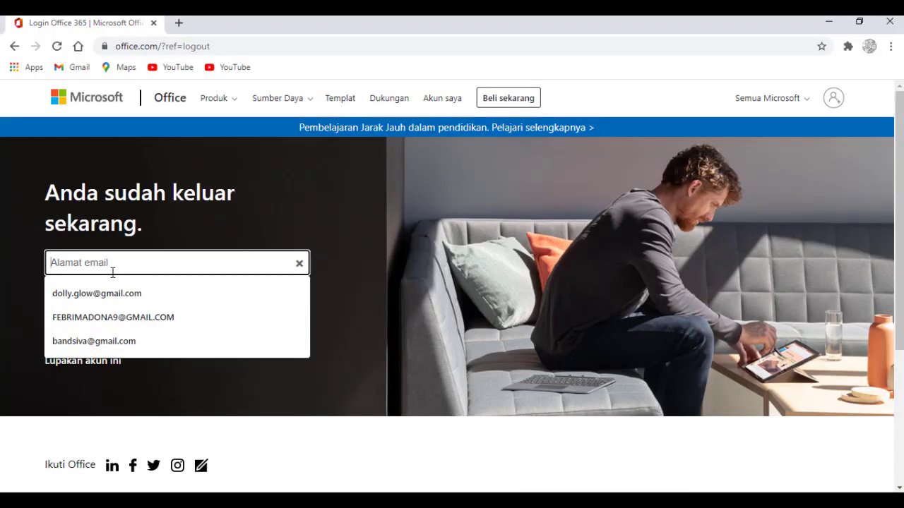
{"action": "left_click", "coordinate": [112, 272]}
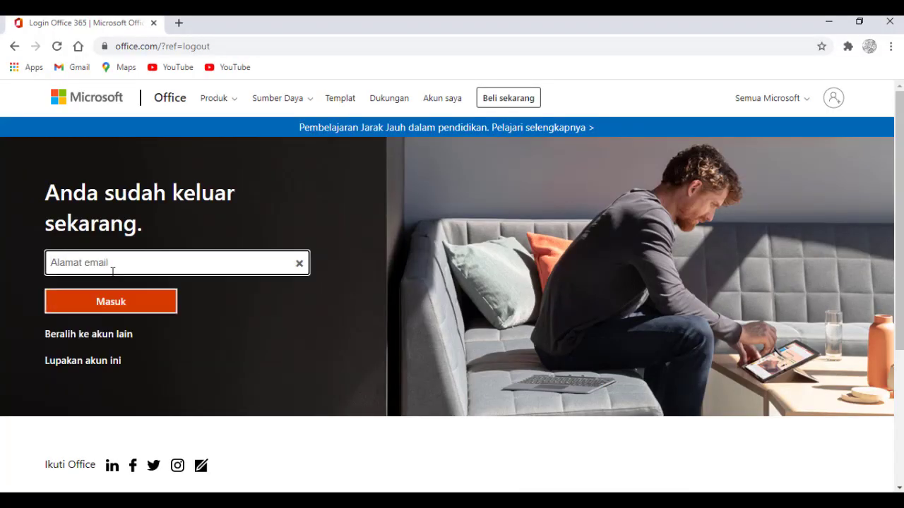
{"action": "type", "text": "SISWA"}
{"action": "key", "text": "BackSpace"}
{"action": "key", "text": "BackSpace"}
{"action": "key", "text": "BackSpace"}
{"action": "key", "text": "BackSpace"}
{"action": "key", "text": "BackSpace"}
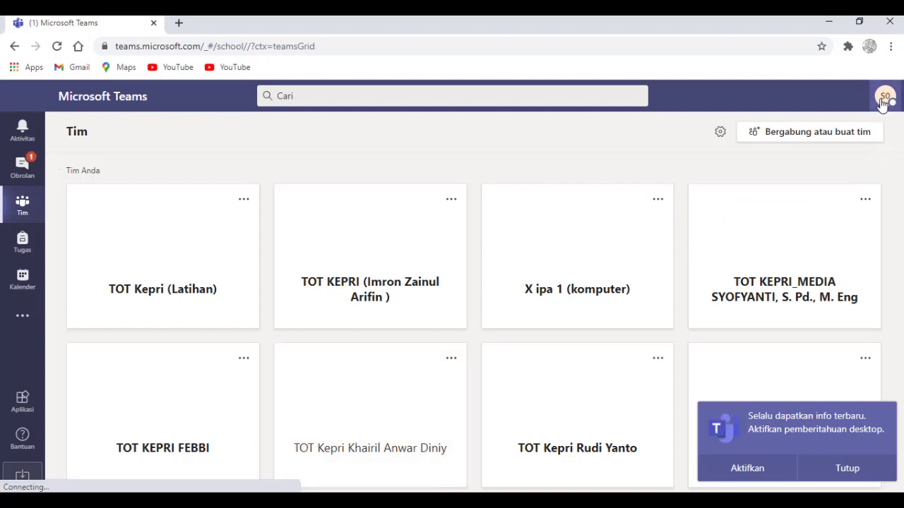
Step: Check the signed-in account in the profile menu and dismiss the desktop notification prompt while browsing the team list
{"action": "left_click", "coordinate": [883, 97]}
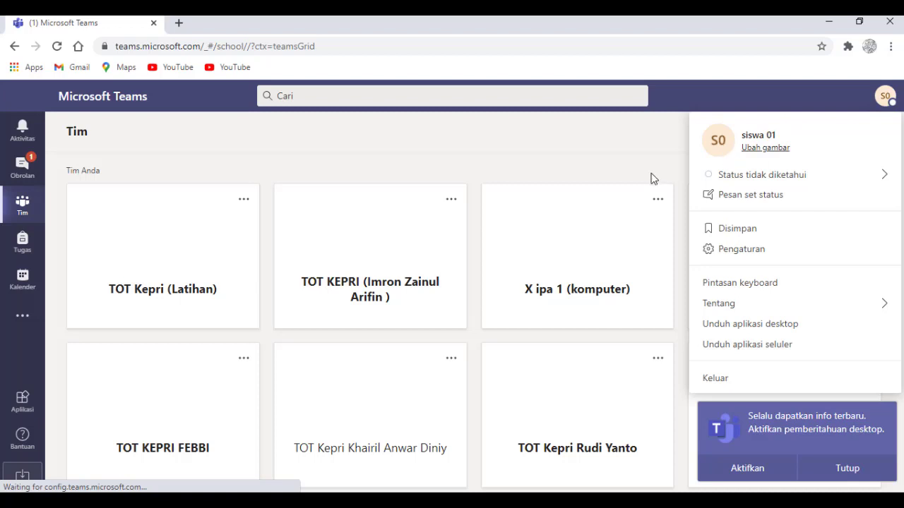
{"action": "left_click", "coordinate": [870, 86]}
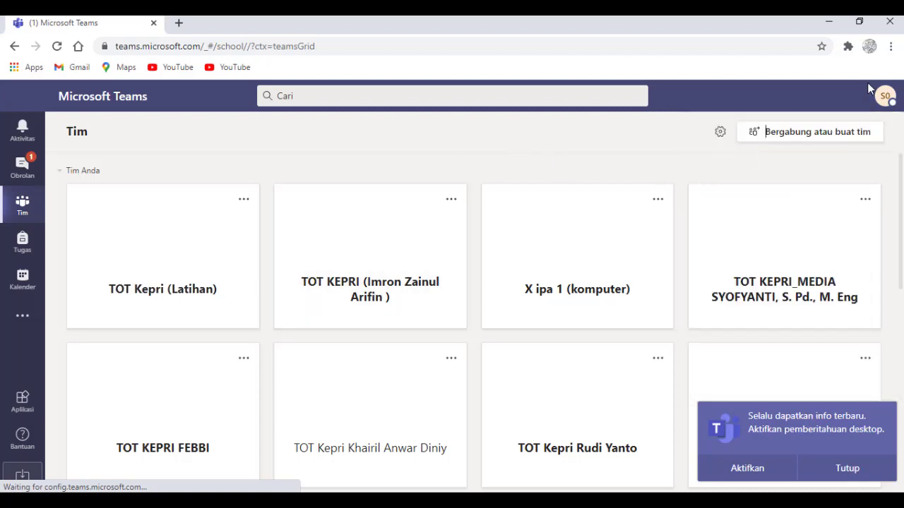
{"action": "scroll", "coordinate": [766, 132], "scroll_direction": "down", "scroll_amount": 5}
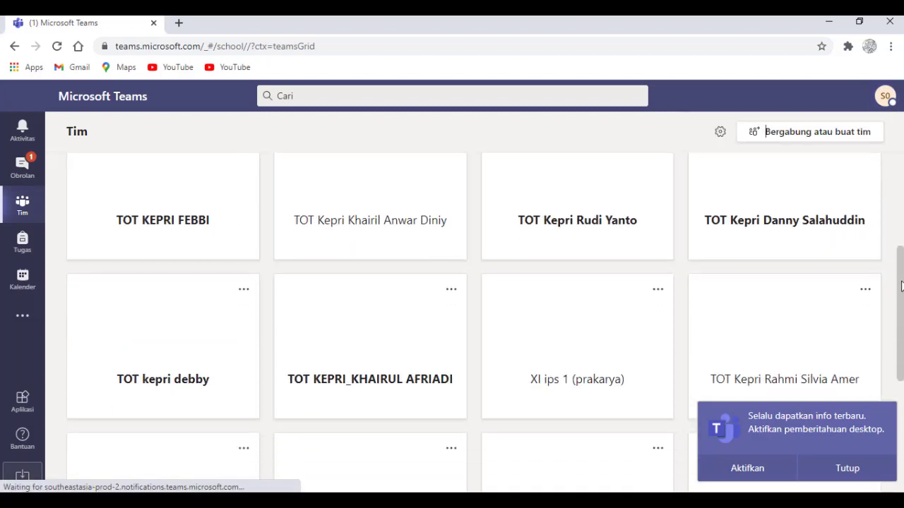
{"action": "scroll", "coordinate": [765, 131], "scroll_direction": "down", "scroll_amount": 2}
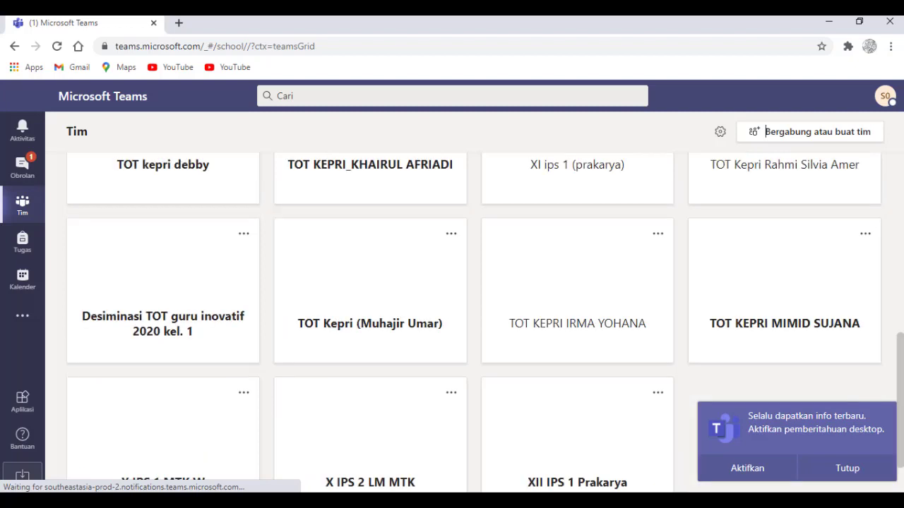
{"action": "left_click_drag", "start_coordinate": [902, 360], "coordinate": [902, 411]}
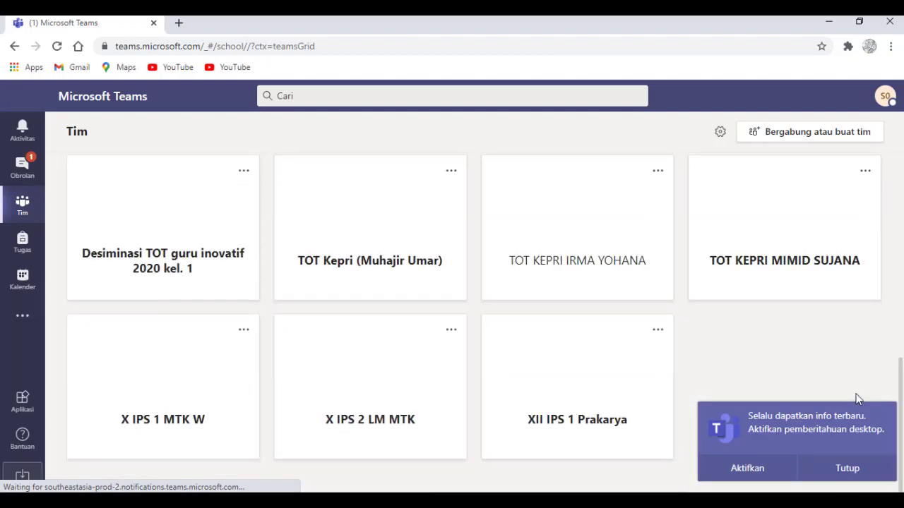
{"action": "left_click", "coordinate": [841, 469]}
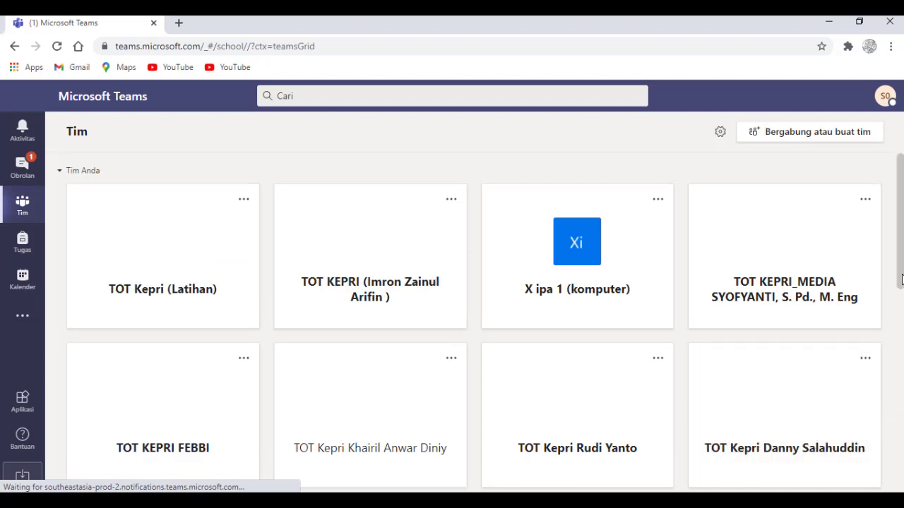
Step: Open the JARINGAN whiteboard from the KD 1 (pertemuan 1) channel of team X ipa 1 (komputer) and expand it to full view
{"action": "left_click", "coordinate": [579, 268]}
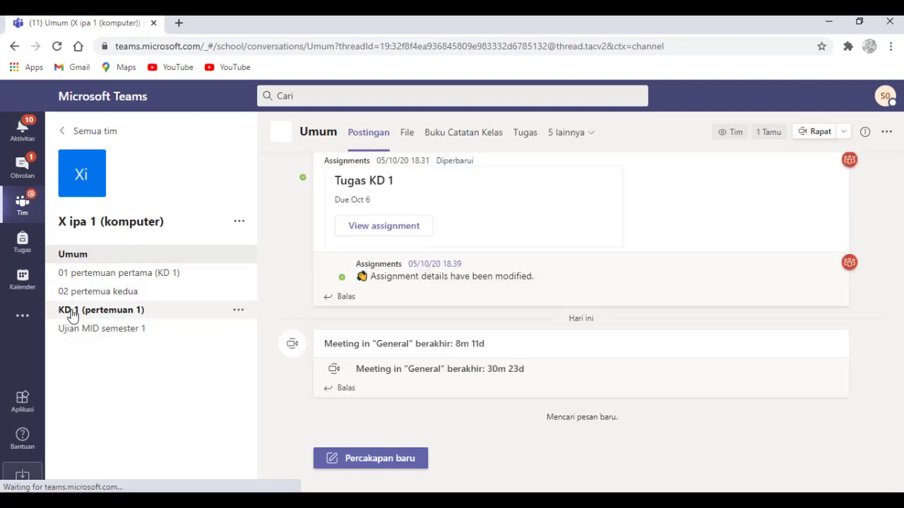
{"action": "left_click", "coordinate": [73, 316]}
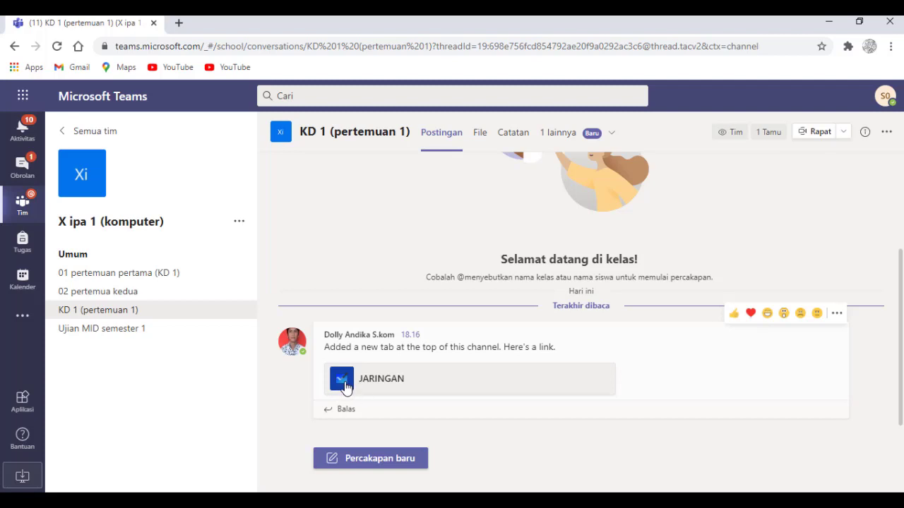
{"action": "left_click", "coordinate": [345, 385]}
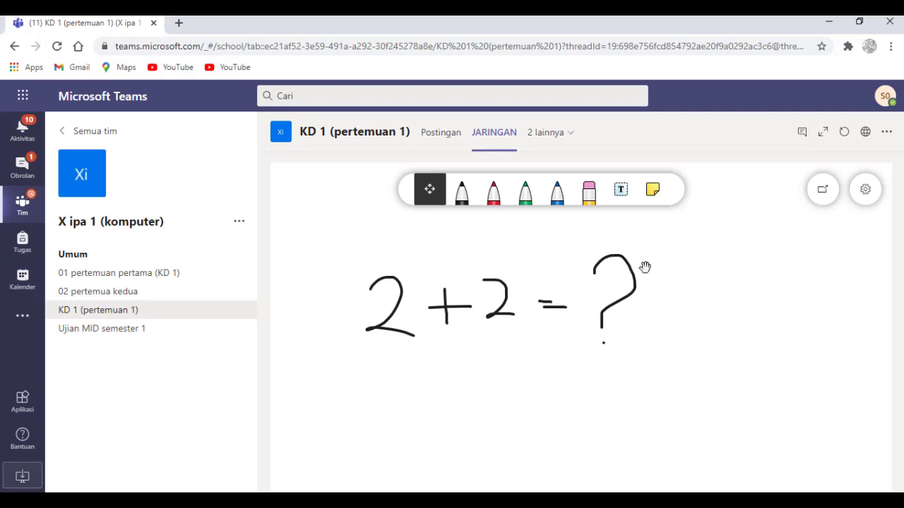
{"action": "left_click", "coordinate": [823, 135]}
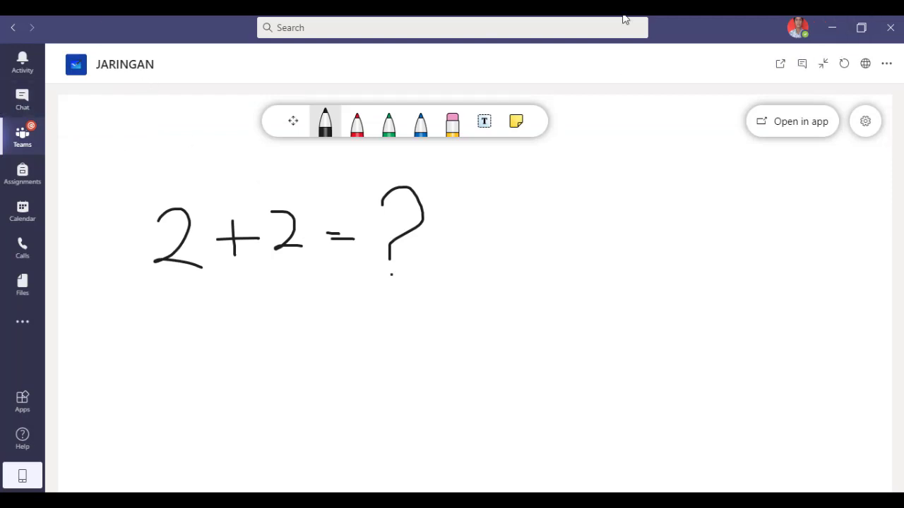
Step: Arrange the browser and desktop Teams windows side by side so both whiteboards are in view
{"action": "left_click", "coordinate": [865, 28]}
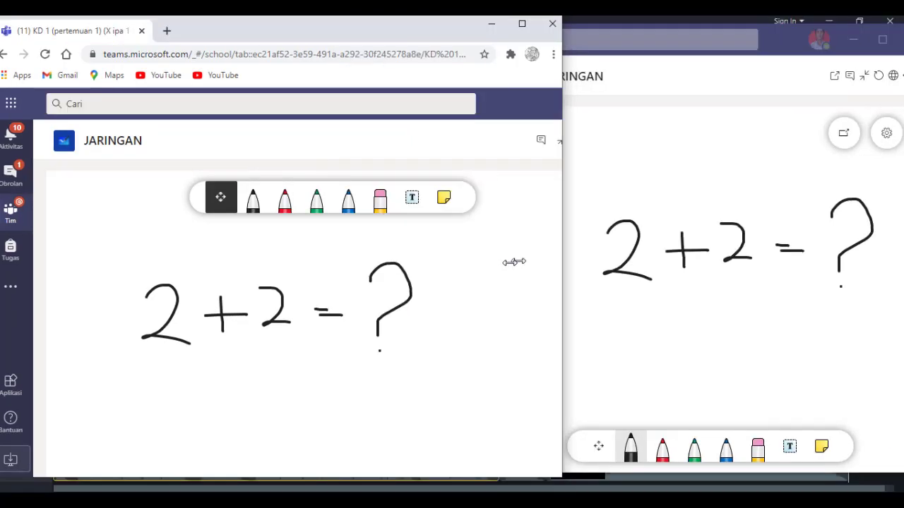
{"action": "left_click_drag", "start_coordinate": [514, 262], "coordinate": [448, 269]}
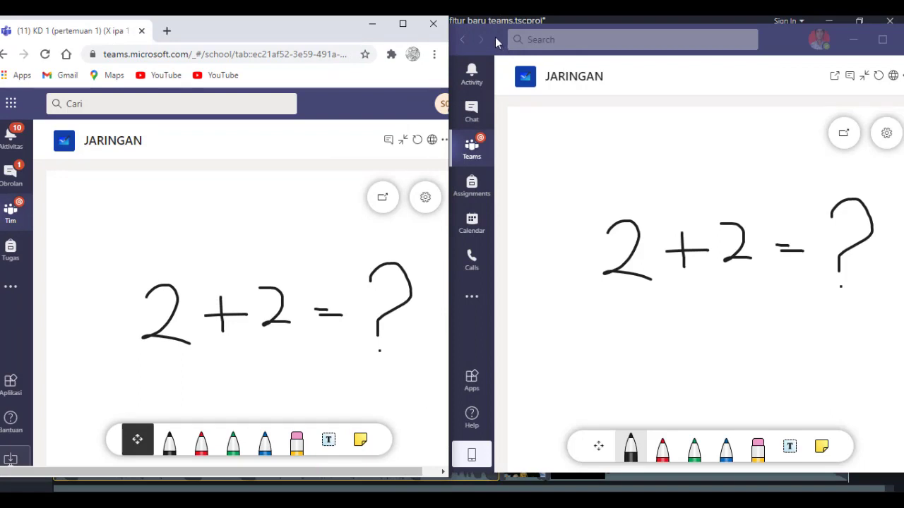
{"action": "left_click_drag", "start_coordinate": [495, 37], "coordinate": [499, 41]}
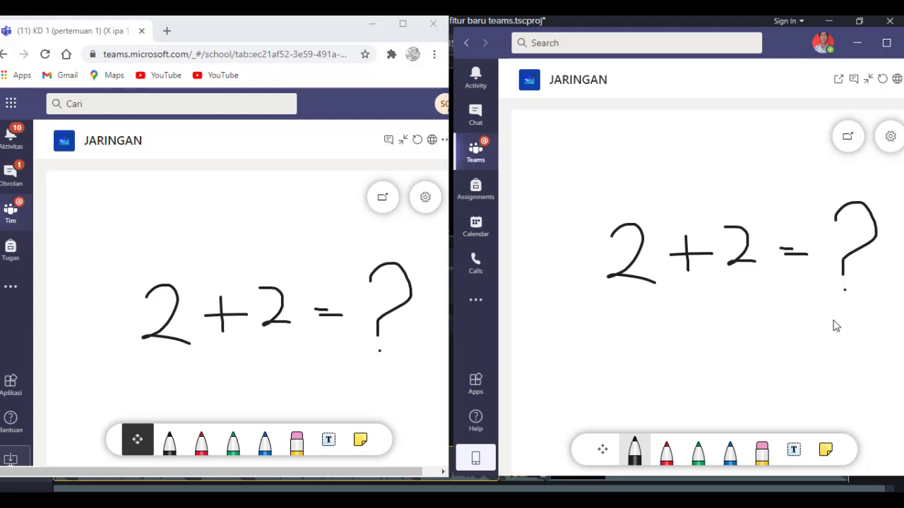
Step: Handwrite "√4 + √ =" in black pen below the first equation on the desktop app's whiteboard
{"action": "left_click", "coordinate": [637, 445]}
{"action": "mouse_move", "coordinate": [591, 319]}
{"action": "left_mouse_down"}
{"action": "mouse_move", "coordinate": [616, 376]}
{"action": "mouse_move", "coordinate": [645, 310]}
{"action": "mouse_move", "coordinate": [696, 301]}
{"action": "left_mouse_up"}
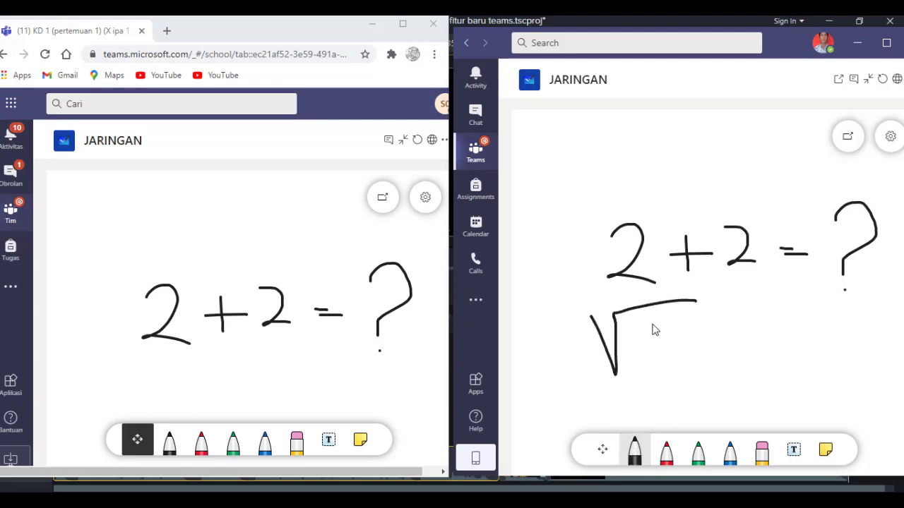
{"action": "mouse_move", "coordinate": [639, 325]}
{"action": "left_mouse_down"}
{"action": "mouse_move", "coordinate": [634, 347]}
{"action": "mouse_move", "coordinate": [670, 344]}
{"action": "mouse_move", "coordinate": [662, 367]}
{"action": "mouse_move", "coordinate": [728, 337]}
{"action": "mouse_move", "coordinate": [725, 368]}
{"action": "left_mouse_up"}
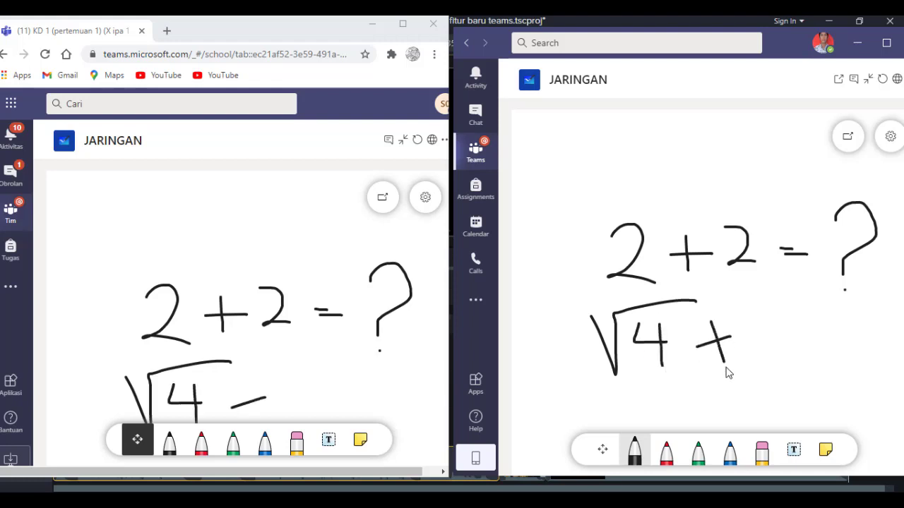
{"action": "mouse_move", "coordinate": [738, 318]}
{"action": "left_mouse_down"}
{"action": "mouse_move", "coordinate": [755, 365]}
{"action": "mouse_move", "coordinate": [764, 286]}
{"action": "mouse_move", "coordinate": [807, 290]}
{"action": "mouse_move", "coordinate": [801, 341]}
{"action": "mouse_move", "coordinate": [801, 320]}
{"action": "left_mouse_up"}
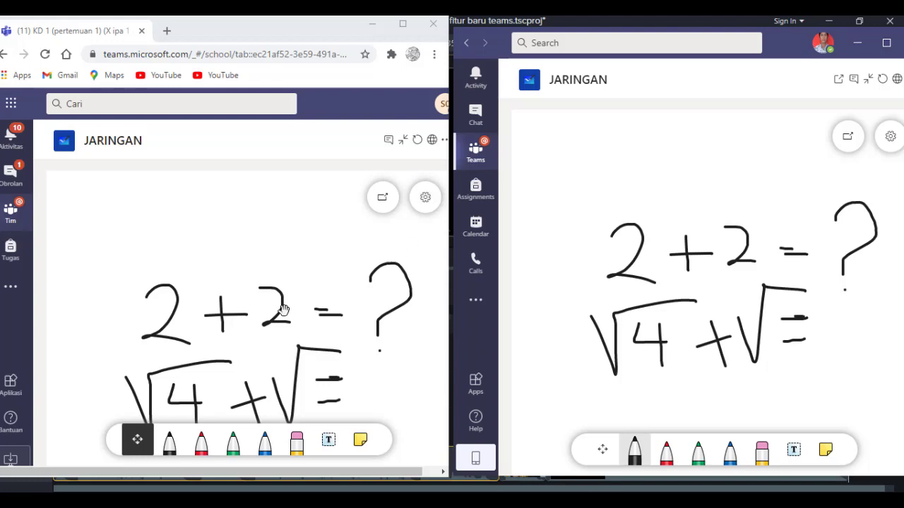
Step: Compare both equations on the browser's copy of the board and view the whiteboard settings in the desktop app
{"action": "mouse_move", "coordinate": [248, 367]}
{"action": "left_mouse_down"}
{"action": "mouse_move", "coordinate": [234, 299]}
{"action": "mouse_move", "coordinate": [222, 314]}
{"action": "left_mouse_up"}
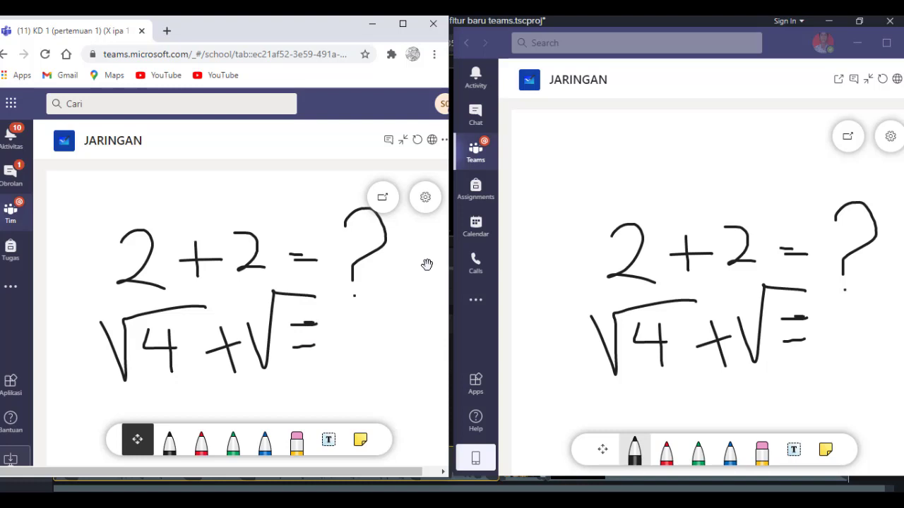
{"action": "left_click", "coordinate": [890, 136]}
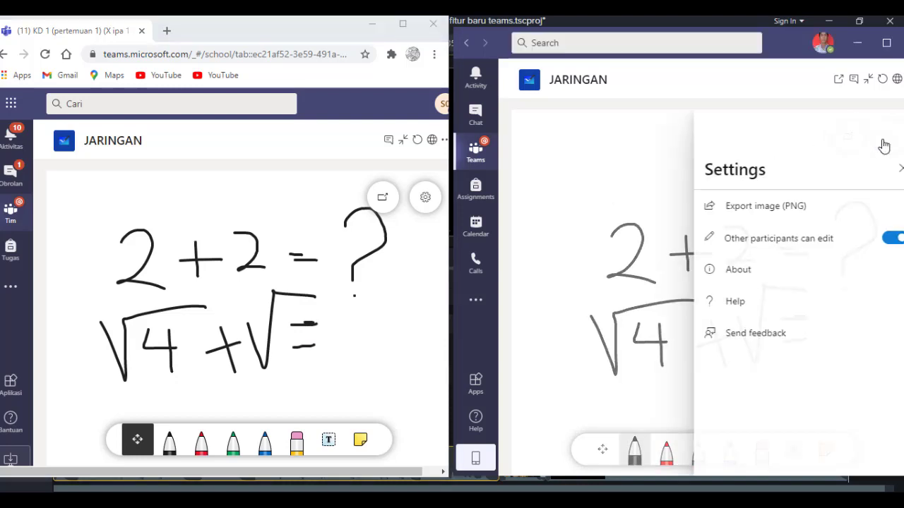
{"action": "left_click", "coordinate": [565, 196]}
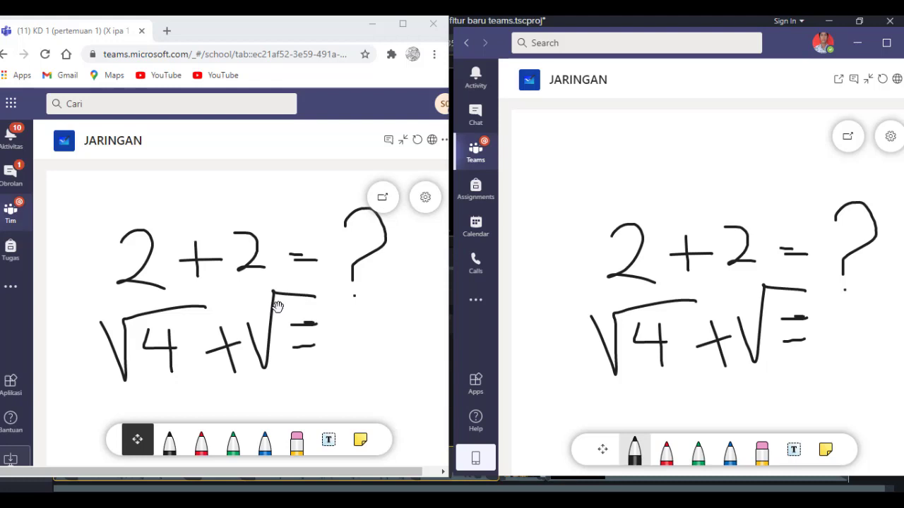
{"action": "scroll", "coordinate": [328, 315], "scroll_direction": "down", "scroll_amount": 1}
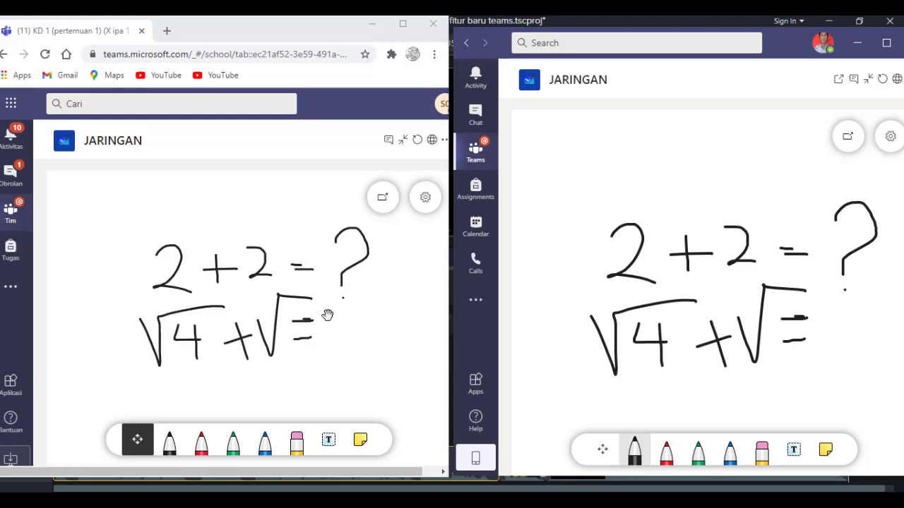
Step: Handwrite a red 4 after the first equation's question mark on the browser's whiteboard and bring it into view on the desktop app's board
{"action": "left_click", "coordinate": [201, 440]}
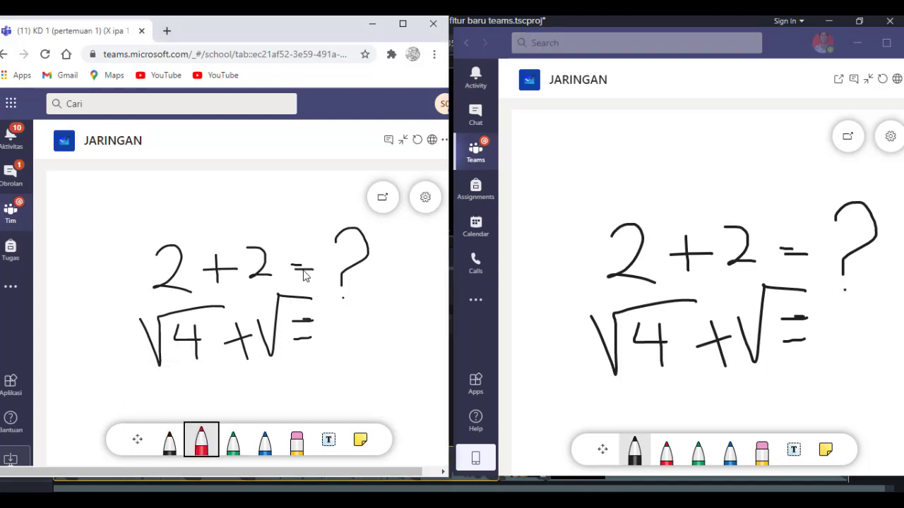
{"action": "left_click_drag", "start_coordinate": [367, 271], "coordinate": [392, 240]}
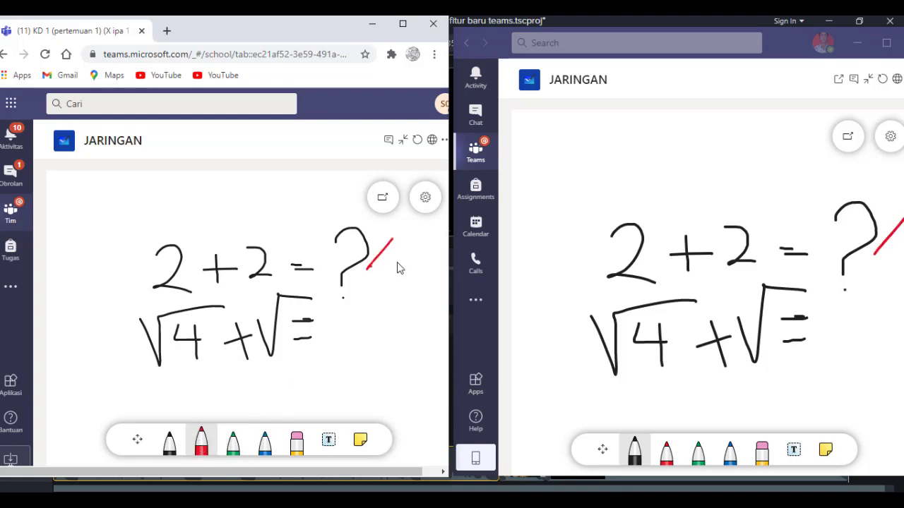
{"action": "mouse_move", "coordinate": [368, 268]}
{"action": "left_mouse_down"}
{"action": "mouse_move", "coordinate": [408, 266]}
{"action": "mouse_move", "coordinate": [403, 291]}
{"action": "left_mouse_up"}
{"action": "left_click", "coordinate": [738, 251]}
{"action": "left_click", "coordinate": [603, 450]}
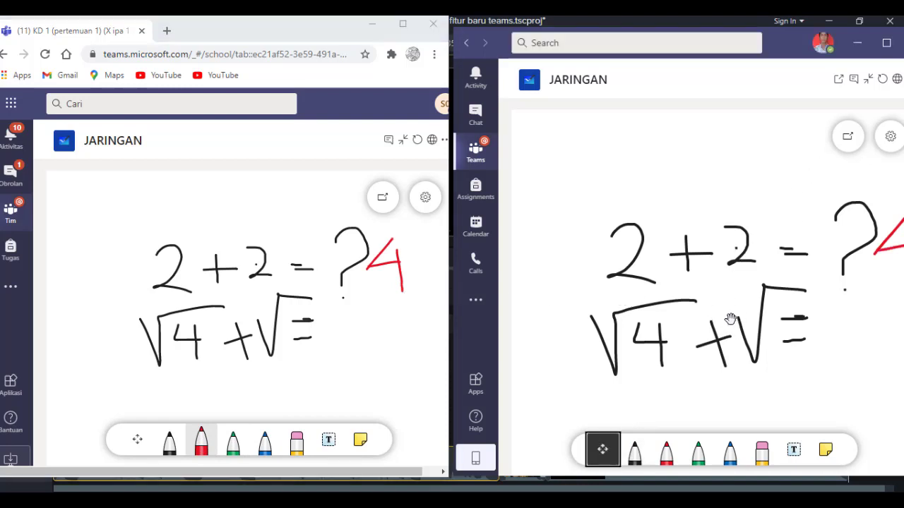
{"action": "mouse_move", "coordinate": [730, 318]}
{"action": "left_mouse_down"}
{"action": "mouse_move", "coordinate": [656, 296]}
{"action": "mouse_move", "coordinate": [720, 297]}
{"action": "mouse_move", "coordinate": [676, 296]}
{"action": "left_mouse_up"}
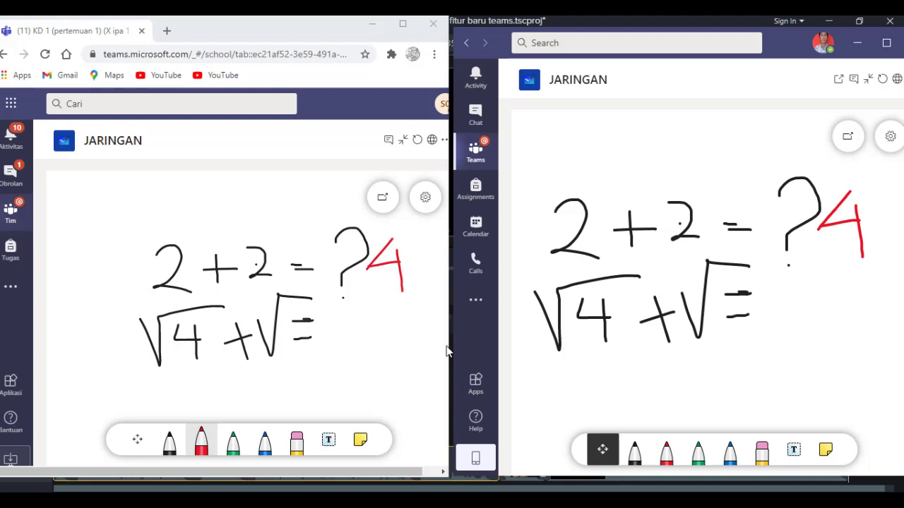
Step: Erase both handwritten equations and the red 4 from the browser's whiteboard
{"action": "left_click", "coordinate": [297, 440]}
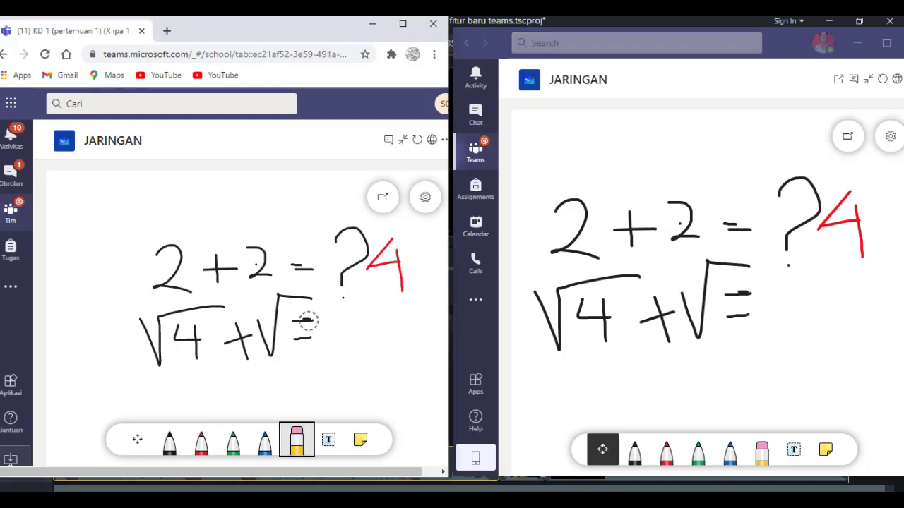
{"action": "mouse_move", "coordinate": [303, 317]}
{"action": "left_mouse_down"}
{"action": "mouse_move", "coordinate": [161, 325]}
{"action": "mouse_move", "coordinate": [170, 265]}
{"action": "mouse_move", "coordinate": [351, 262]}
{"action": "mouse_move", "coordinate": [412, 278]}
{"action": "mouse_move", "coordinate": [251, 357]}
{"action": "mouse_move", "coordinate": [234, 345]}
{"action": "left_mouse_up"}
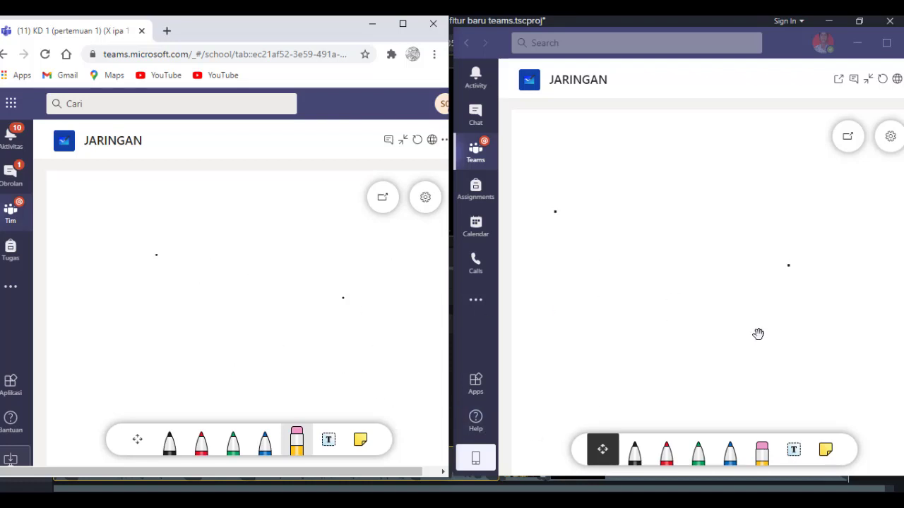
Step: Add a yellow sticky note to the desktop app's whiteboard and delete the extra overlapping note
{"action": "left_click", "coordinate": [826, 452]}
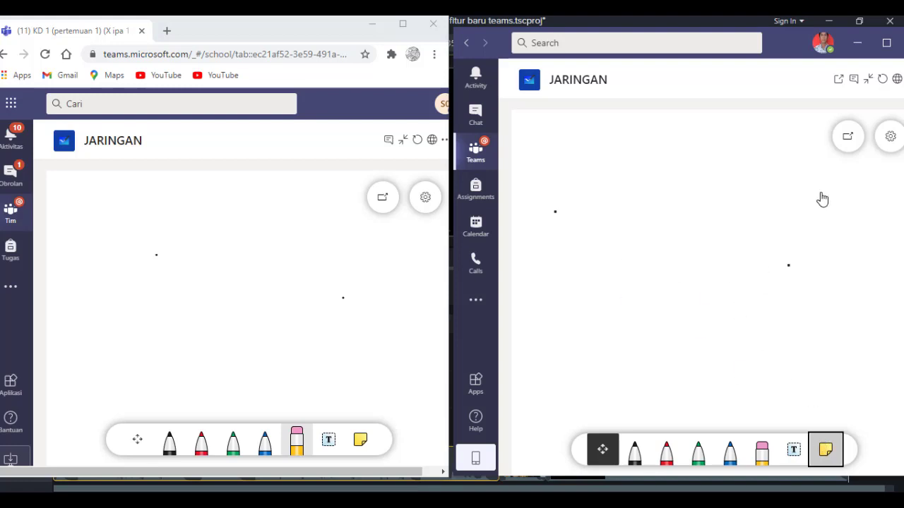
{"action": "left_click", "coordinate": [662, 249]}
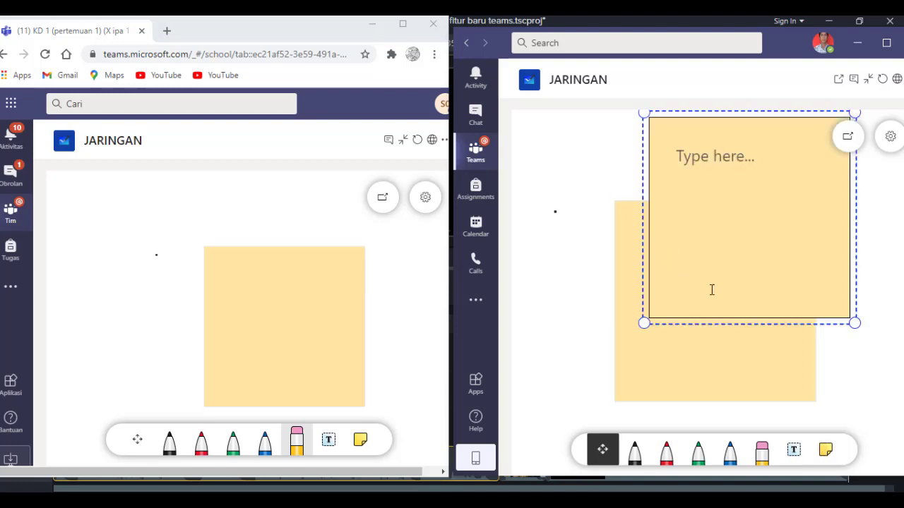
{"action": "left_click", "coordinate": [639, 116]}
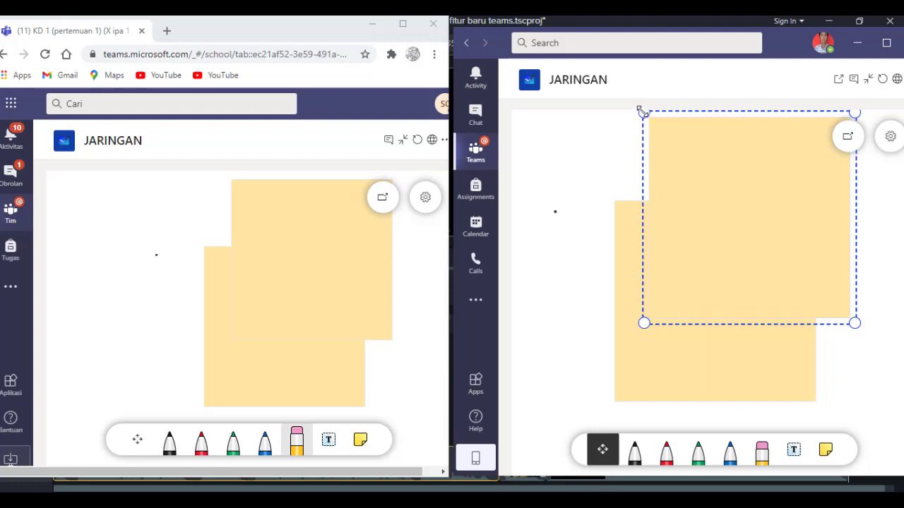
{"action": "left_click", "coordinate": [664, 142]}
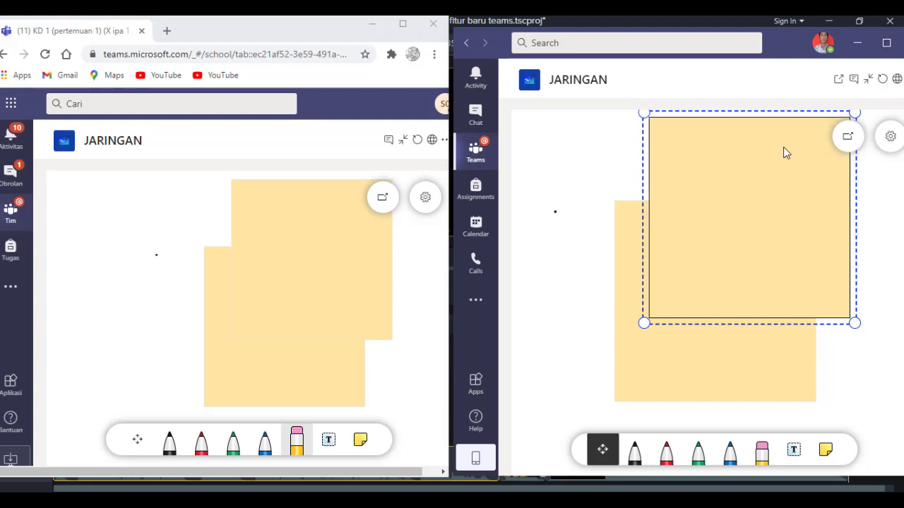
{"action": "left_click_drag", "start_coordinate": [731, 208], "coordinate": [700, 239]}
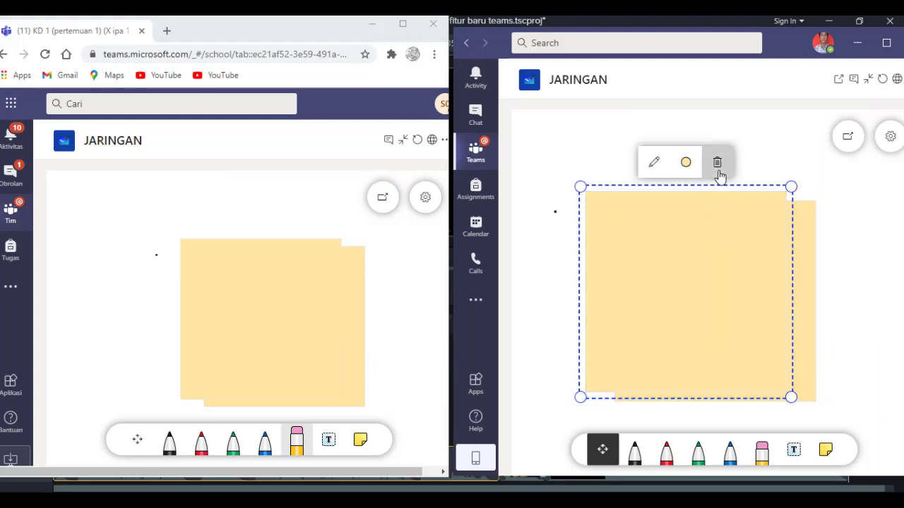
{"action": "left_click", "coordinate": [715, 171]}
Step: Write "Jelaskan pengertian jaringan ?? ...." on the sticky note in the desktop app's whiteboard
{"action": "left_click", "coordinate": [704, 245]}
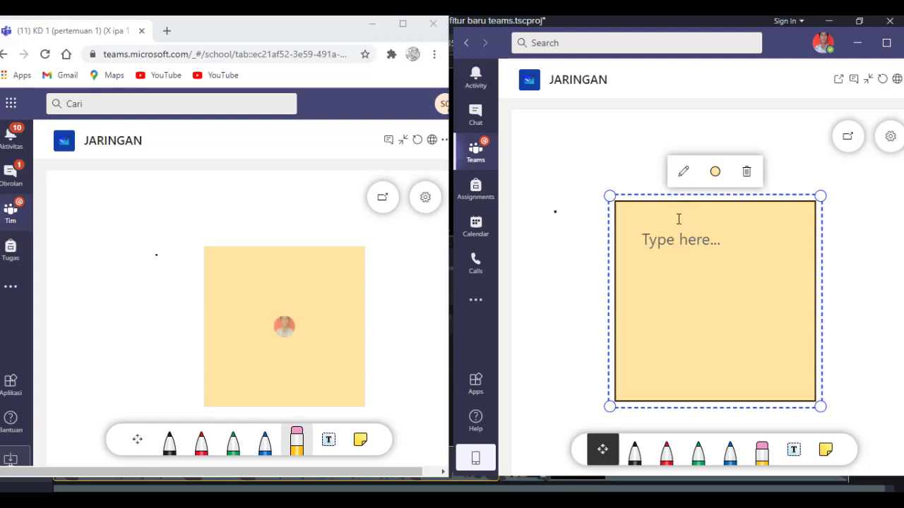
{"action": "type", "text": "Jelaskn"}
{"action": "key", "text": "BackSpace"}
{"action": "key", "text": "BackSpace"}
{"action": "key", "text": "BackSpace"}
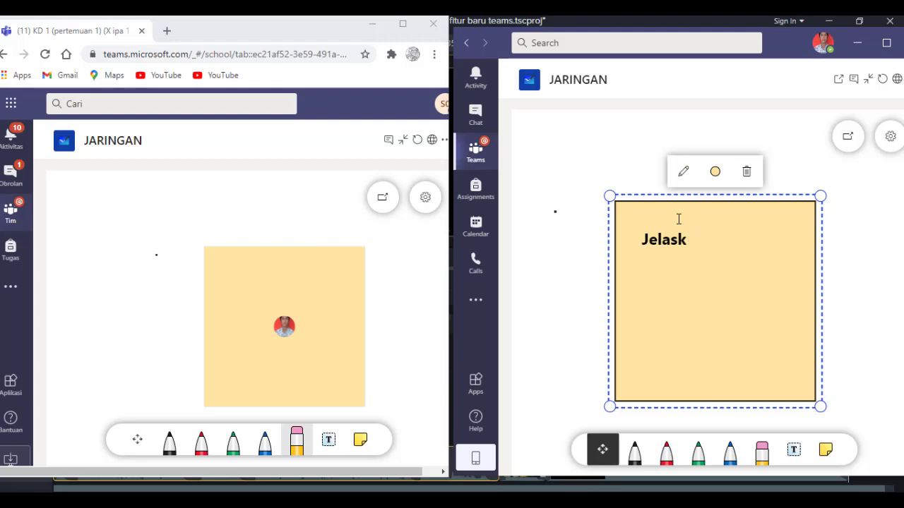
{"action": "type", "text": "an oengetian"}
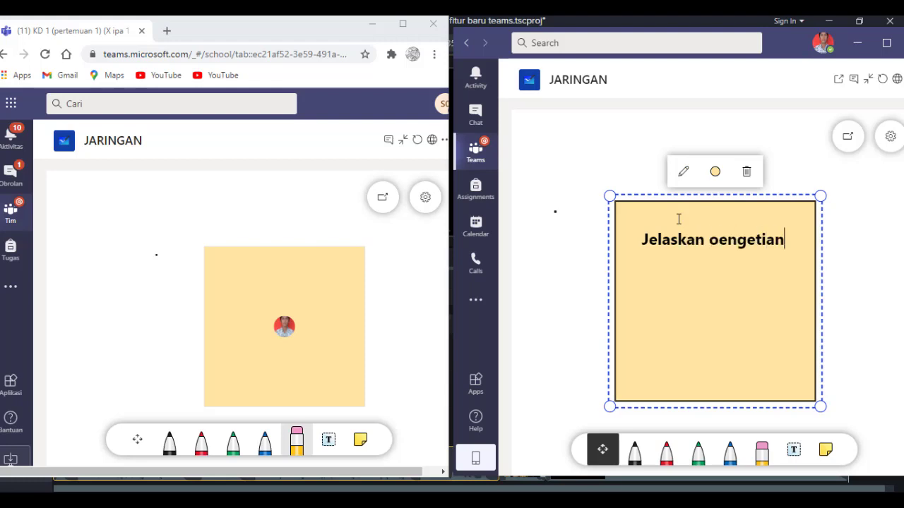
{"action": "key", "text": "BackSpace"}
{"action": "key", "text": "BackSpace"}
{"action": "key", "text": "BackSpace"}
{"action": "key", "text": "BackSpace"}
{"action": "key", "text": "BackSpace"}
{"action": "key", "text": "BackSpace"}
{"action": "key", "text": "BackSpace"}
{"action": "key", "text": "BackSpace"}
{"action": "key", "text": "BackSpace"}
{"action": "type", "text": "pe"}
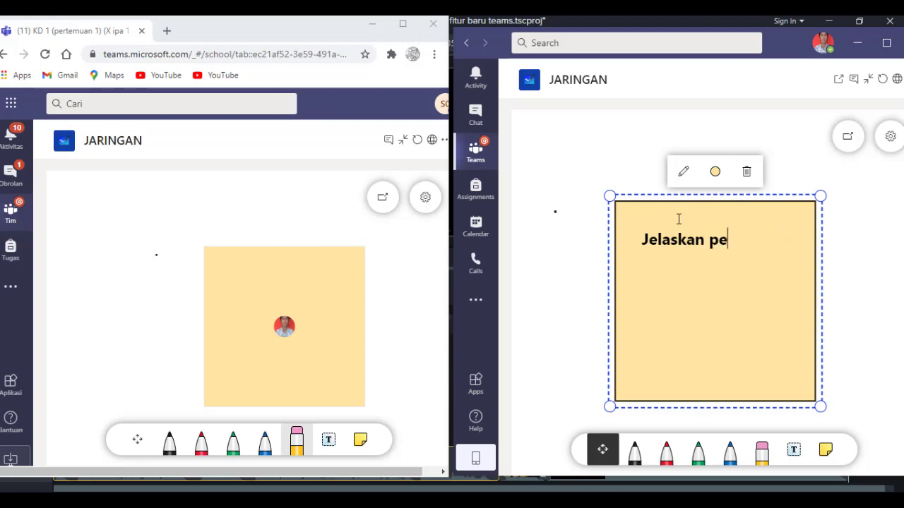
{"action": "type", "text": "ngertian jaringan ?? ...."}
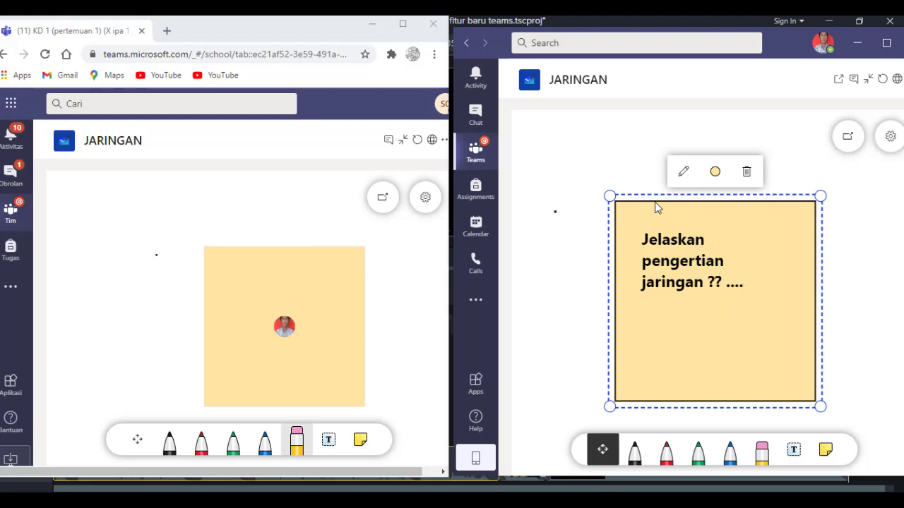
{"action": "left_click_drag", "start_coordinate": [654, 203], "coordinate": [625, 172]}
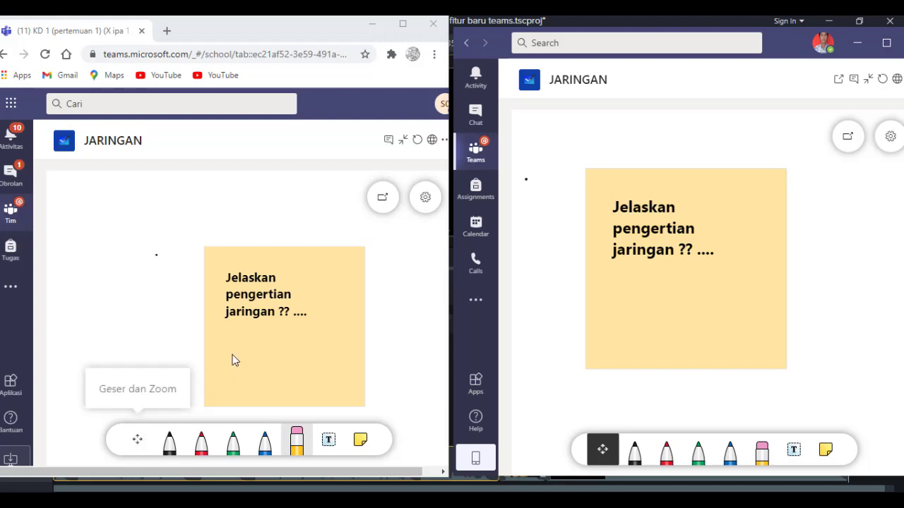
Step: Move the sticky note up and left on the browser's whiteboard and add the answer "Jaringan adalah" below the question
{"action": "left_click", "coordinate": [137, 439]}
{"action": "left_click", "coordinate": [240, 326]}
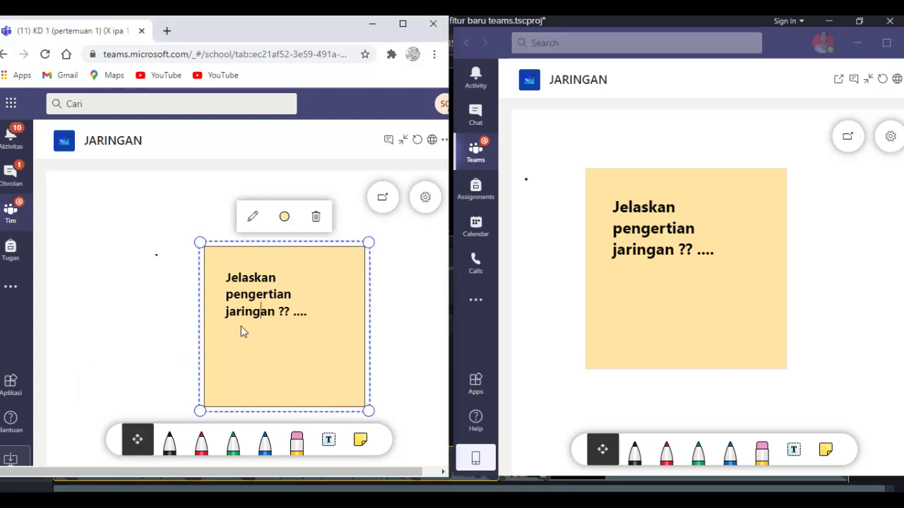
{"action": "left_click_drag", "start_coordinate": [241, 326], "coordinate": [207, 308]}
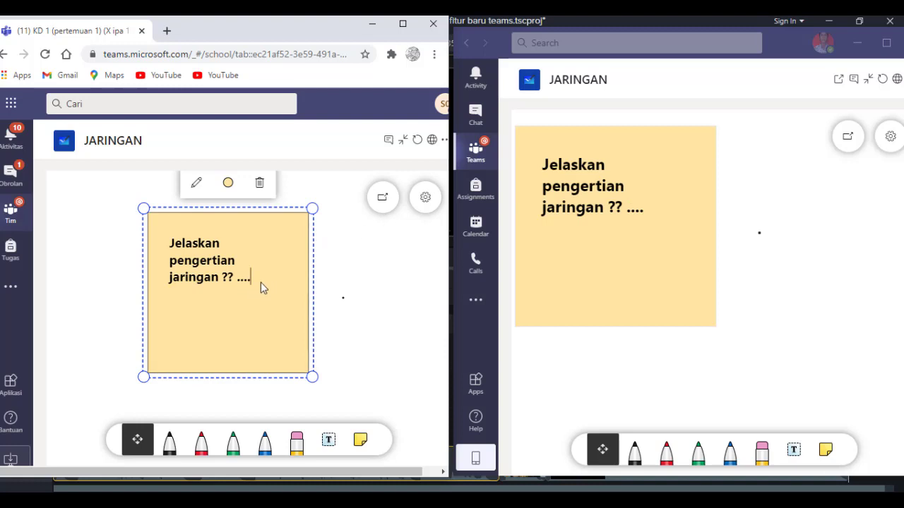
{"action": "key", "text": "Return"}
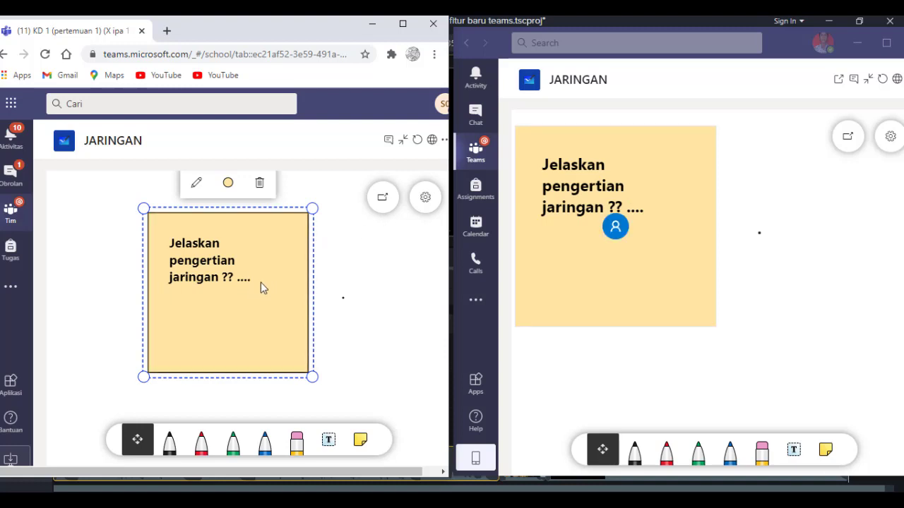
{"action": "type", "text": "Jaringan adalah"}
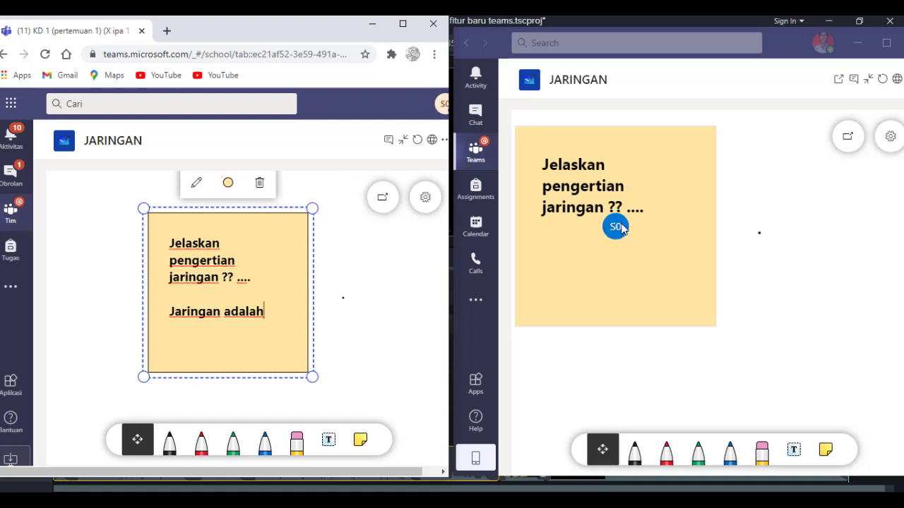
{"action": "left_click", "coordinate": [551, 247]}
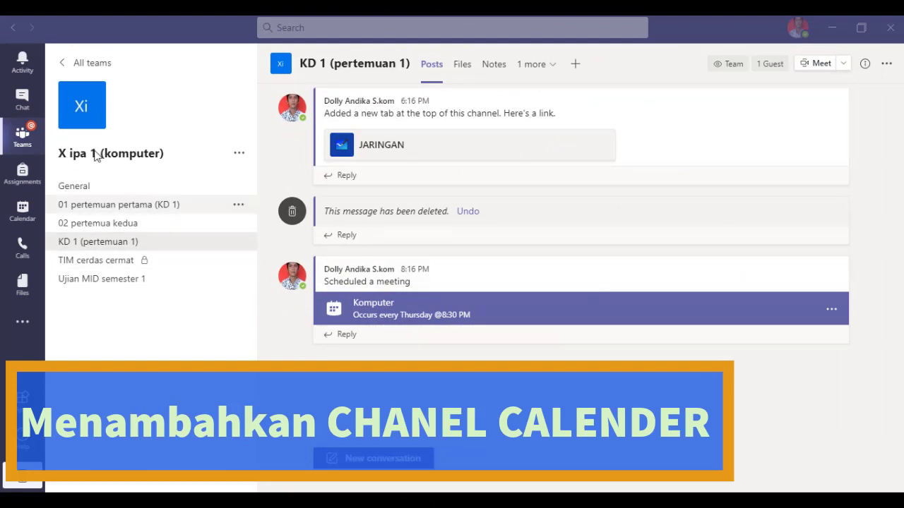
Step: Add a Channel calendar tab to the General channel of X ipa 1 (komputer), keeping its default name and the channel post
{"action": "left_click", "coordinate": [80, 190]}
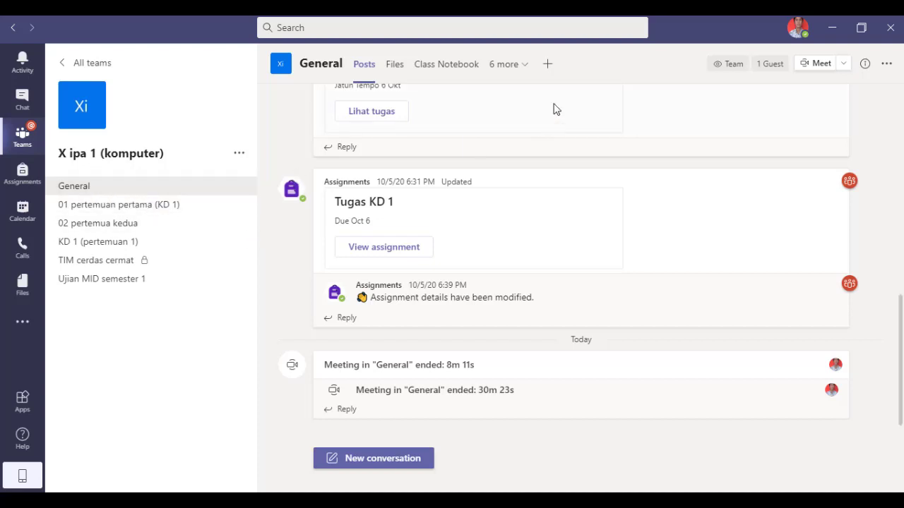
{"action": "left_click", "coordinate": [548, 66]}
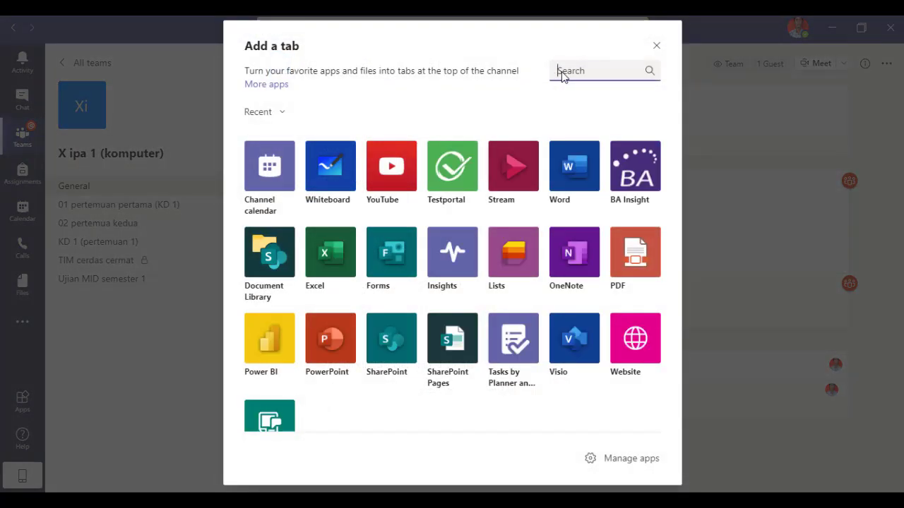
{"action": "type", "text": "Chan"}
{"action": "left_click", "coordinate": [266, 192]}
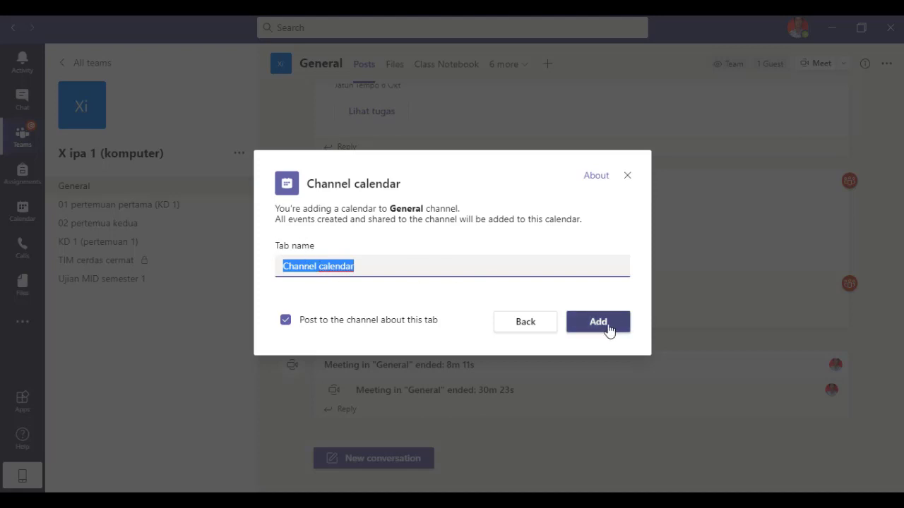
{"action": "left_click", "coordinate": [608, 330]}
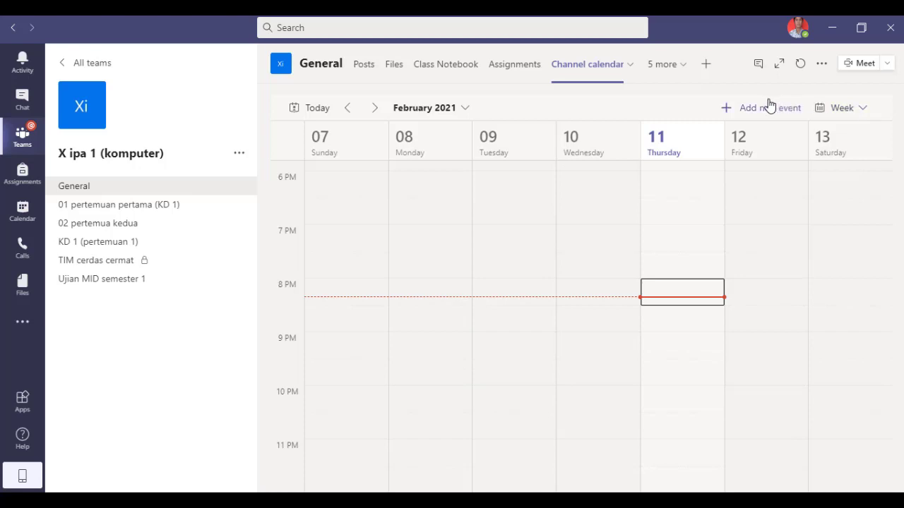
Step: In the calendar's Week view, schedule and send a weekly meeting "Komputer" starting Feb 11, 2021, from 8:30 PM to 9:00 PM
{"action": "left_click", "coordinate": [861, 113]}
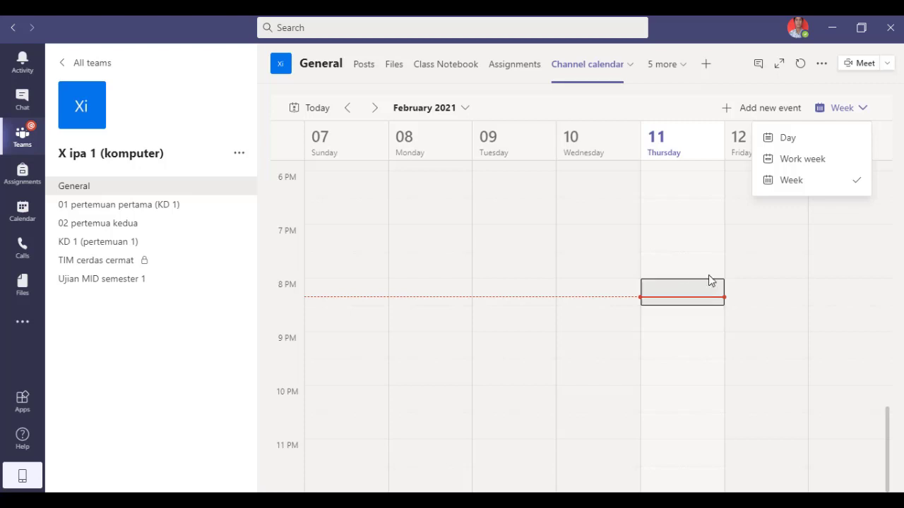
{"action": "left_click", "coordinate": [802, 181]}
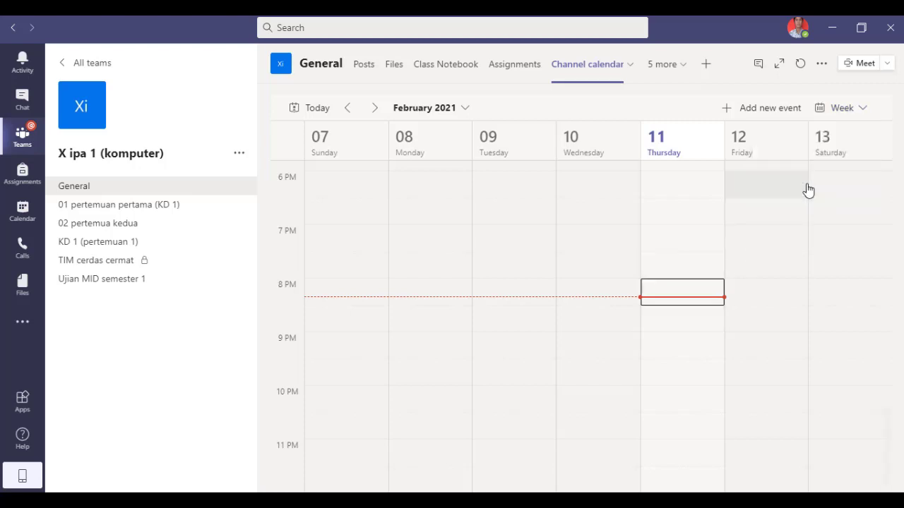
{"action": "left_click", "coordinate": [765, 110]}
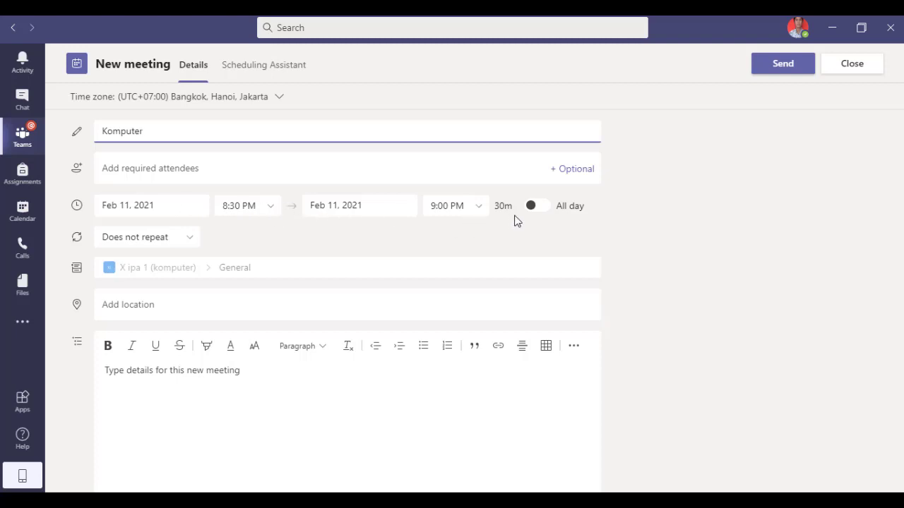
{"action": "left_click", "coordinate": [185, 246]}
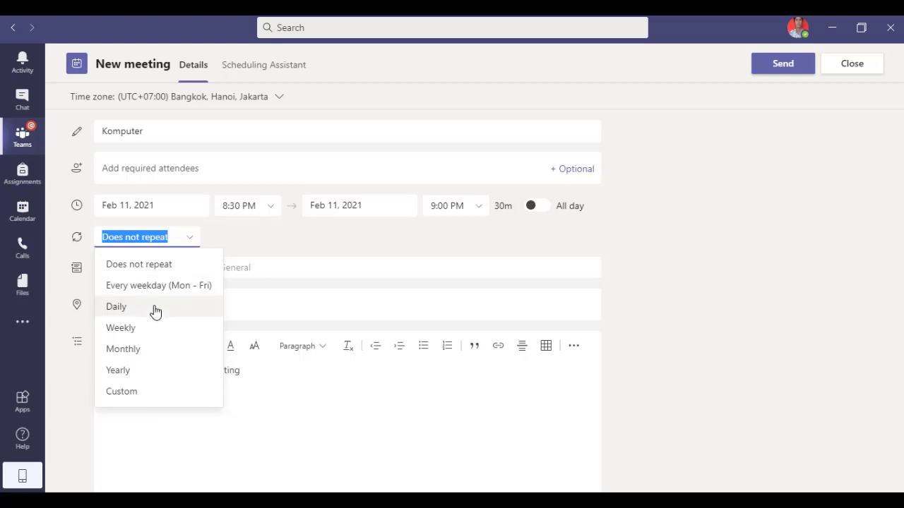
{"action": "left_click", "coordinate": [118, 329]}
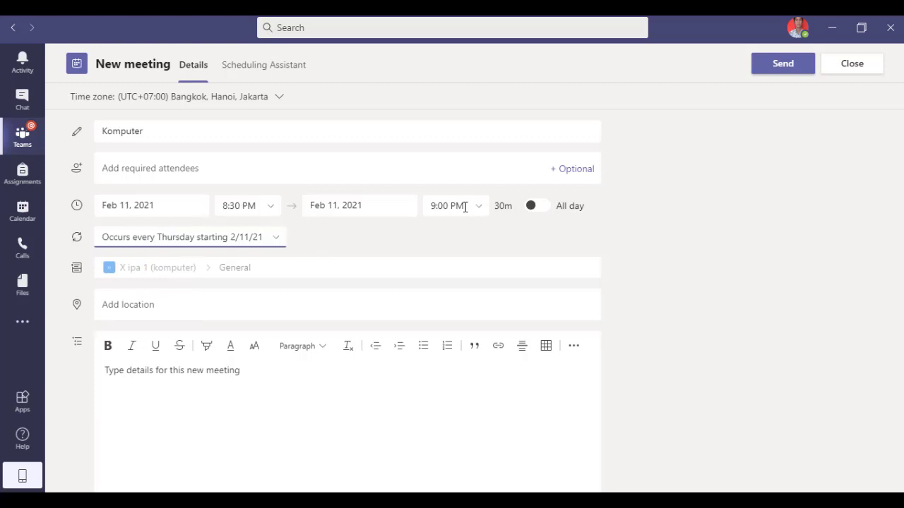
{"action": "left_click", "coordinate": [782, 71]}
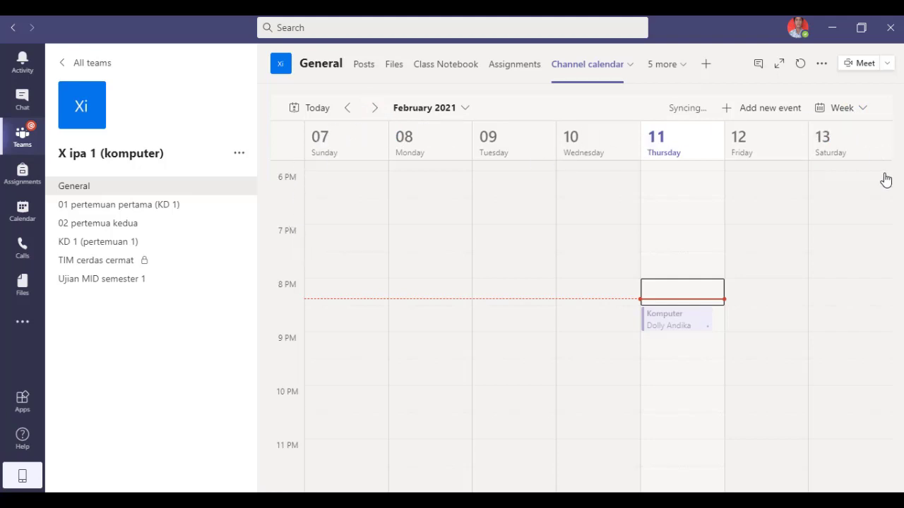
Step: Check the following week for the recurring Komputer meeting, return to February 7–13 and inspect its Thursday entry
{"action": "left_click", "coordinate": [375, 109]}
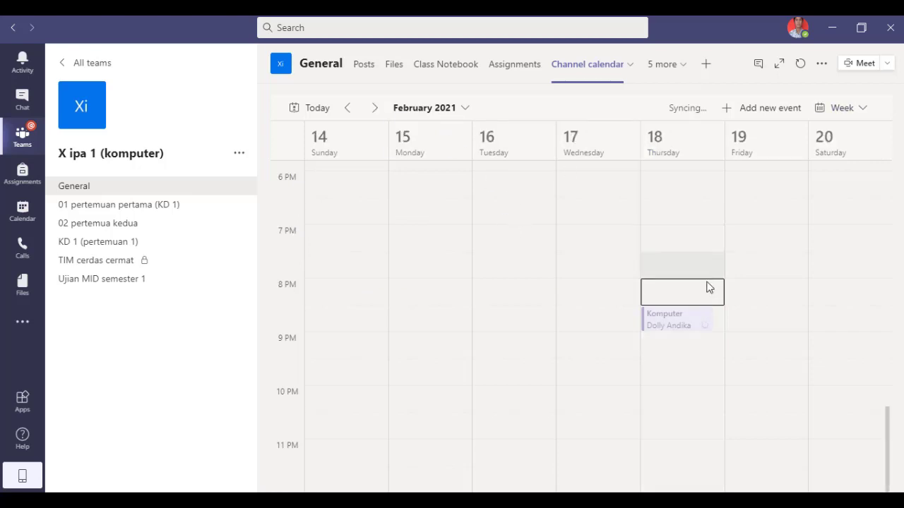
{"action": "left_click", "coordinate": [346, 109]}
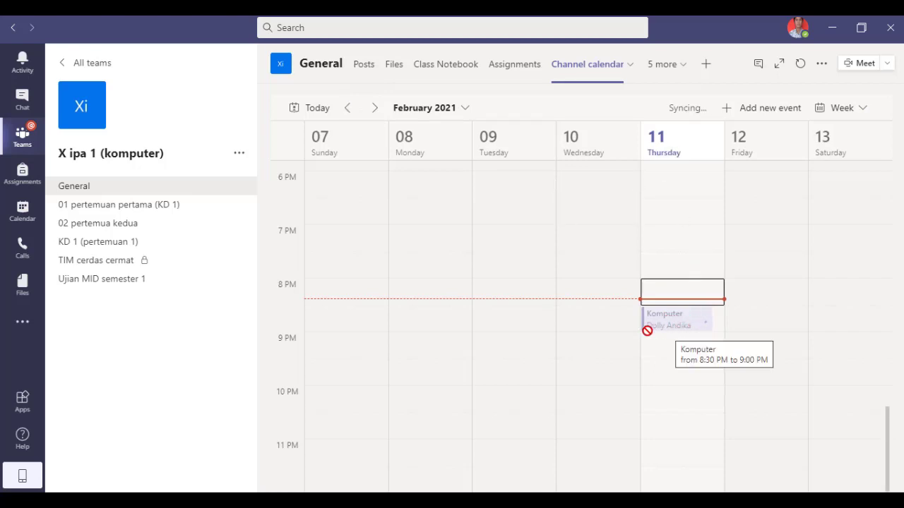
{"action": "left_click_drag", "start_coordinate": [647, 330], "coordinate": [668, 339]}
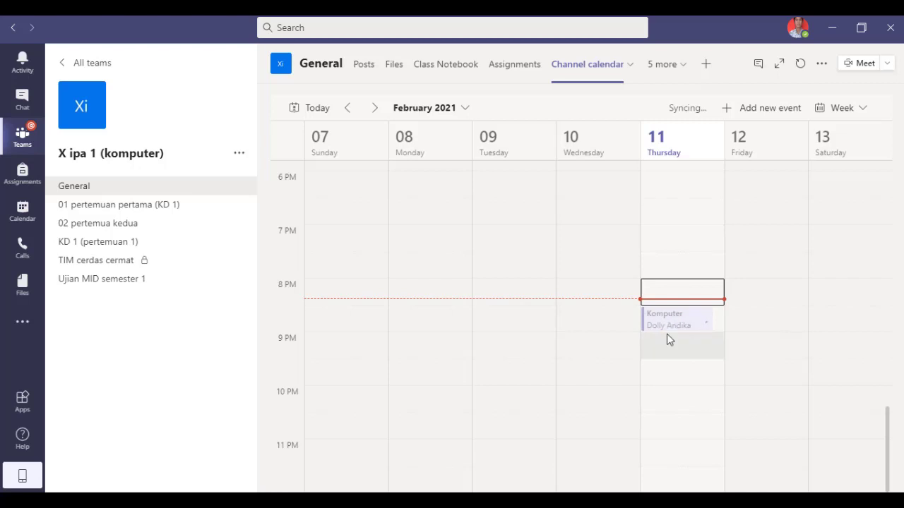
Step: Check the weeks of February 14–20 and 21–27 for the recurring Komputer meeting, and return to February 7–13
{"action": "left_click", "coordinate": [374, 108]}
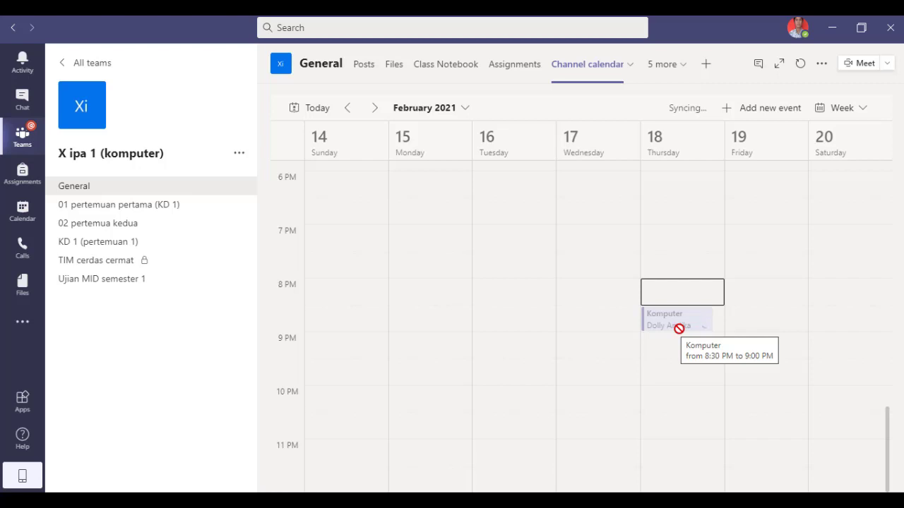
{"action": "left_click", "coordinate": [375, 109]}
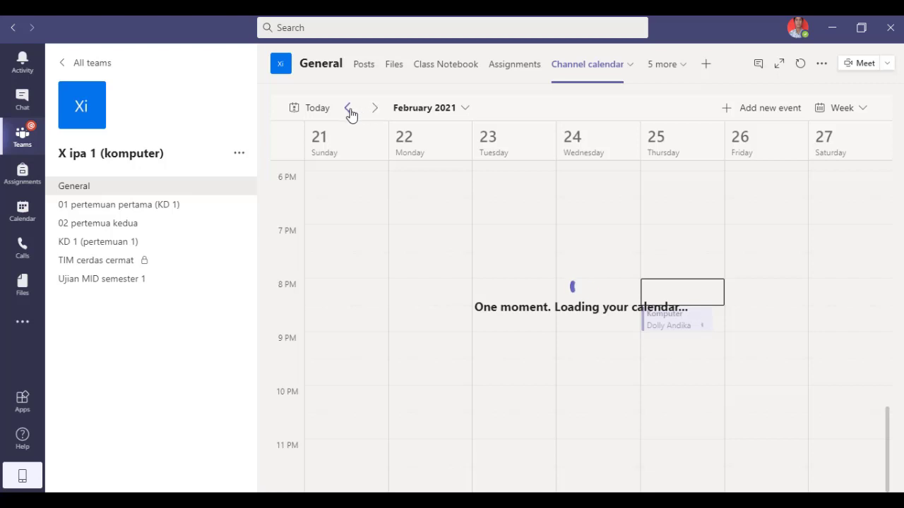
{"action": "left_click", "coordinate": [349, 110]}
{"action": "left_click", "coordinate": [348, 109]}
{"action": "left_click", "coordinate": [349, 109]}
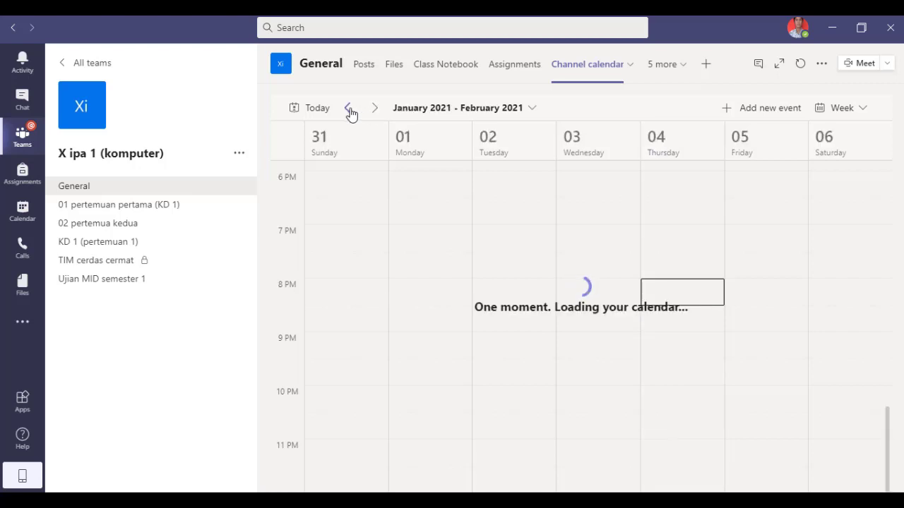
{"action": "left_click", "coordinate": [375, 113]}
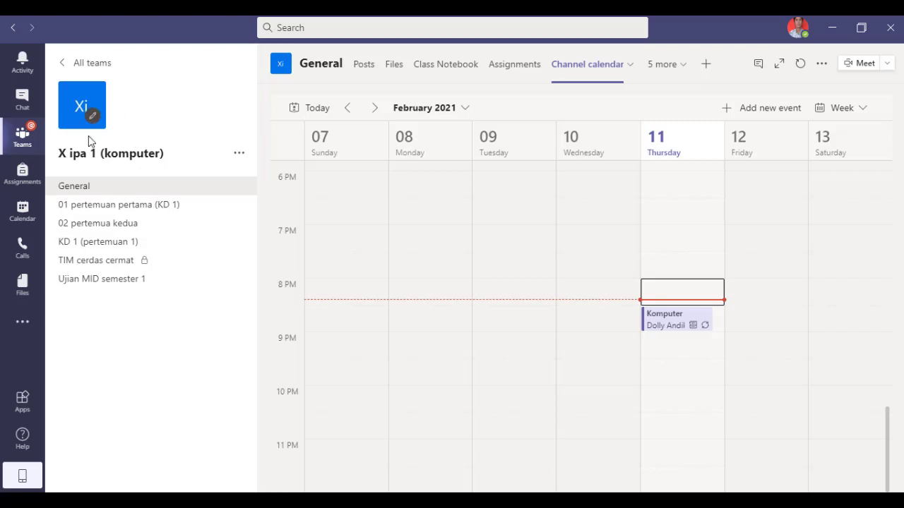
Step: View the General channel's posts, reopen the Channel calendar from its announcement and inspect the Thursday Komputer entry
{"action": "left_click", "coordinate": [83, 189]}
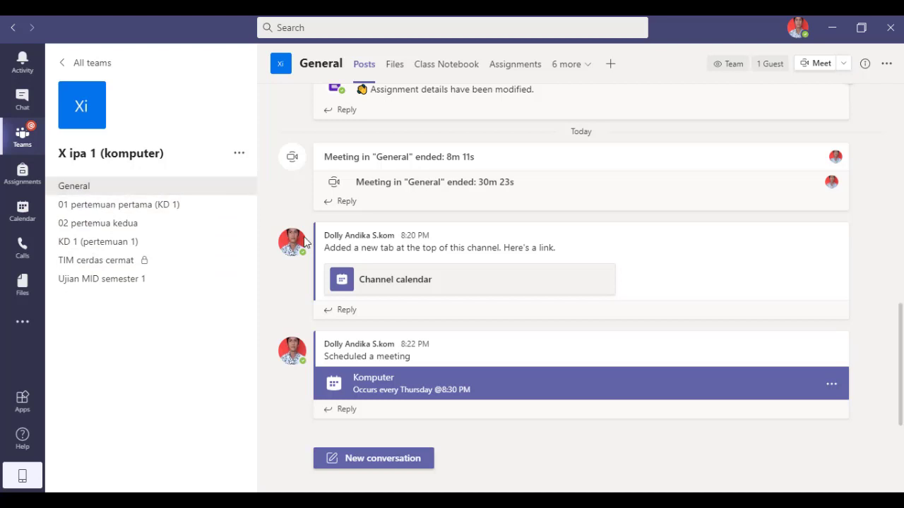
{"action": "left_click", "coordinate": [416, 282]}
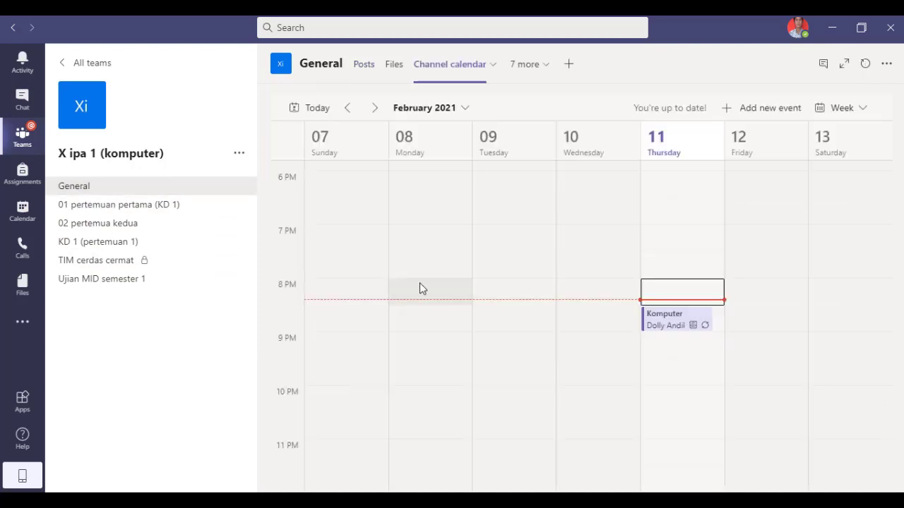
{"action": "left_click", "coordinate": [654, 324]}
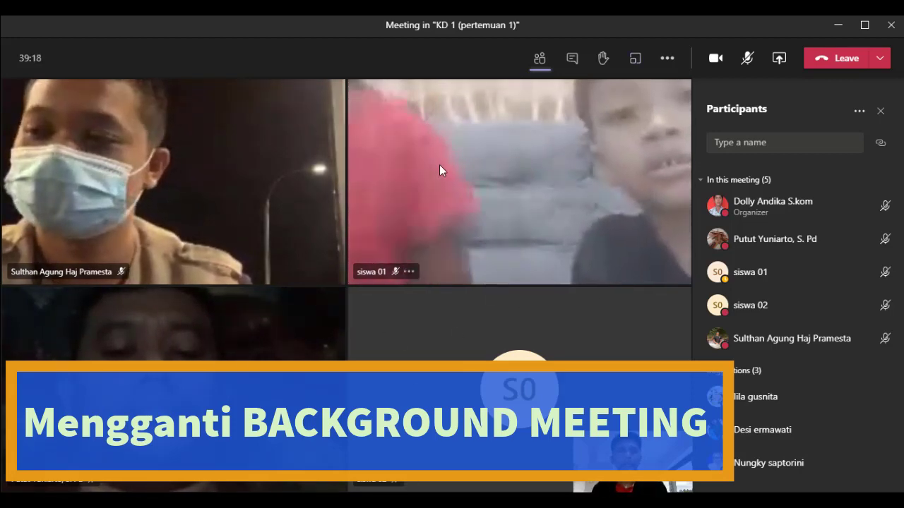
Step: Turn on Together mode in the KD 1 (pertemuan 1) meeting and apply the underwater coral reef scene for everyone
{"action": "left_click", "coordinate": [668, 59]}
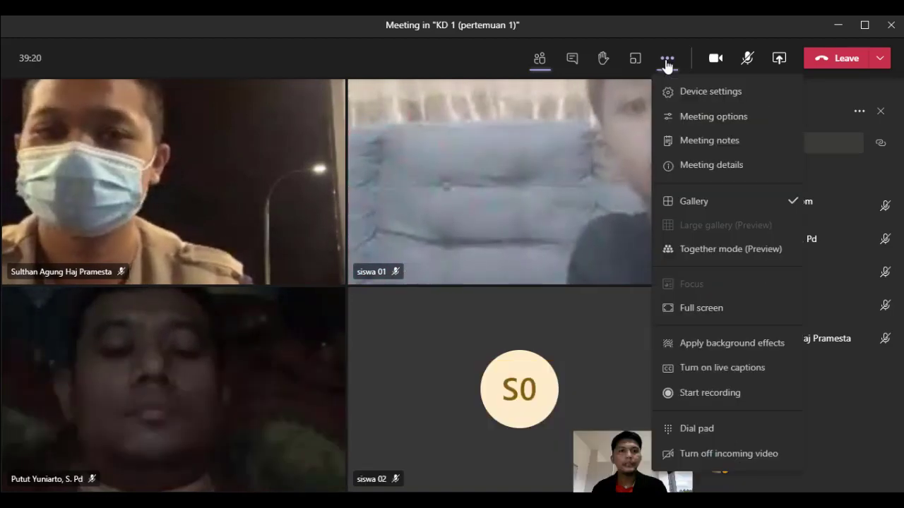
{"action": "left_click", "coordinate": [709, 250]}
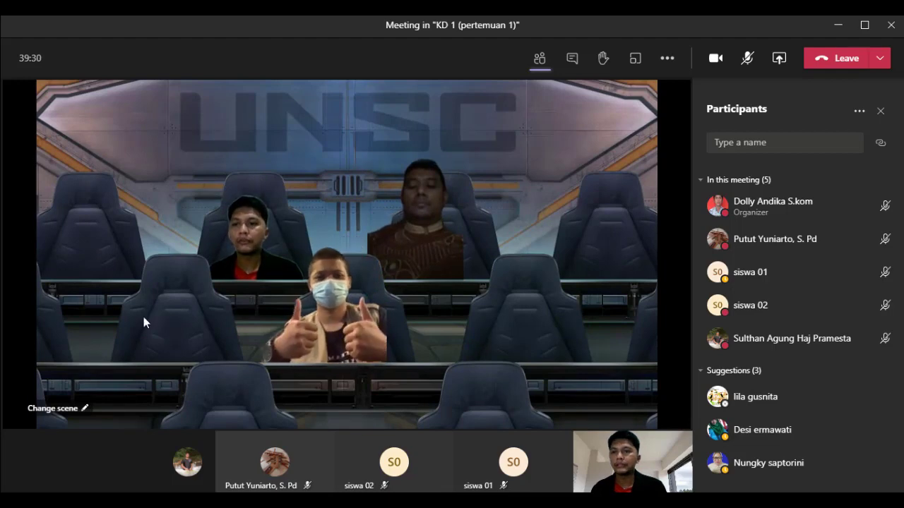
{"action": "left_click", "coordinate": [64, 416]}
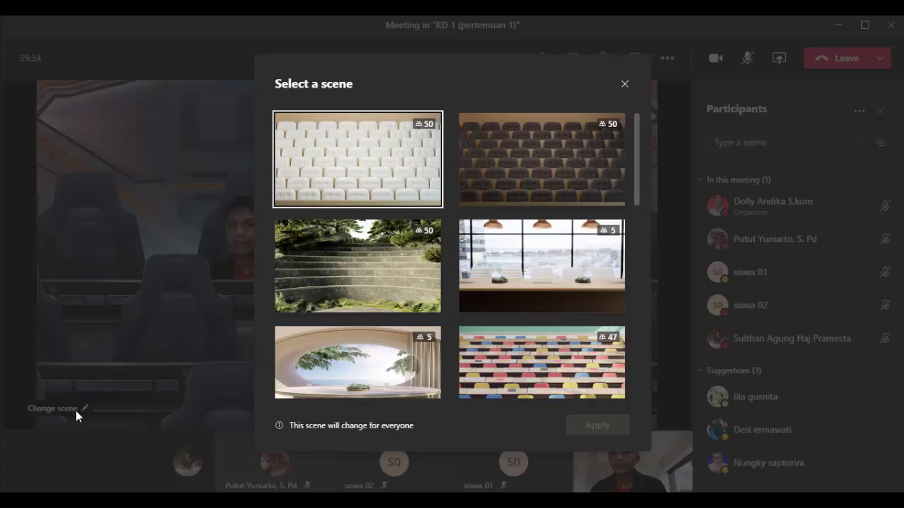
{"action": "left_click_drag", "start_coordinate": [636, 167], "coordinate": [637, 319]}
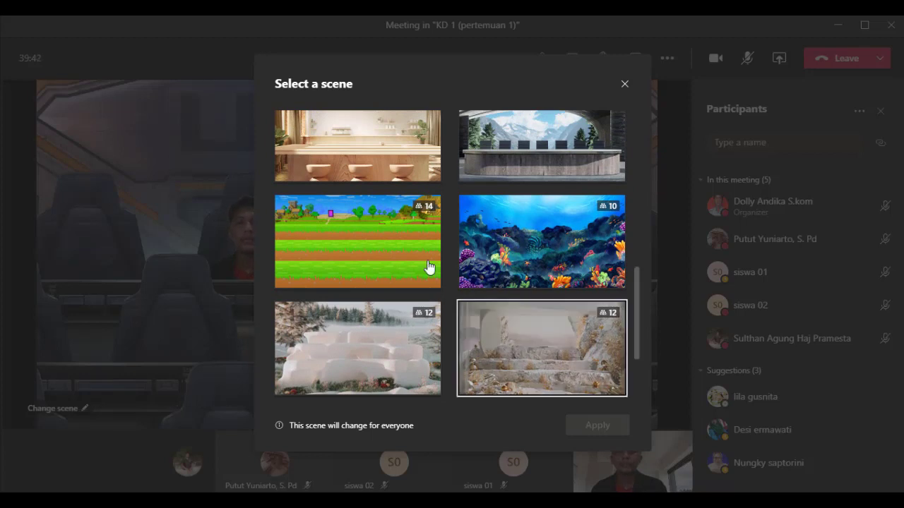
{"action": "left_click", "coordinate": [552, 262]}
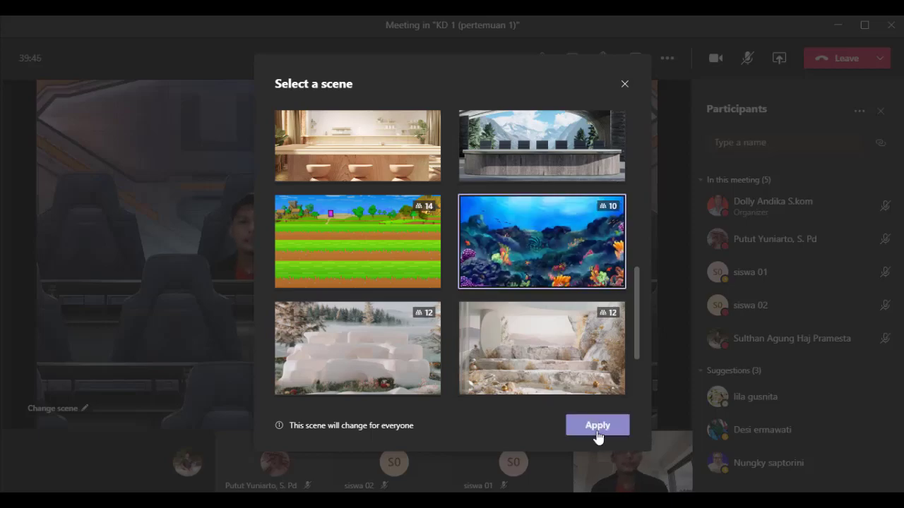
{"action": "left_click", "coordinate": [593, 427]}
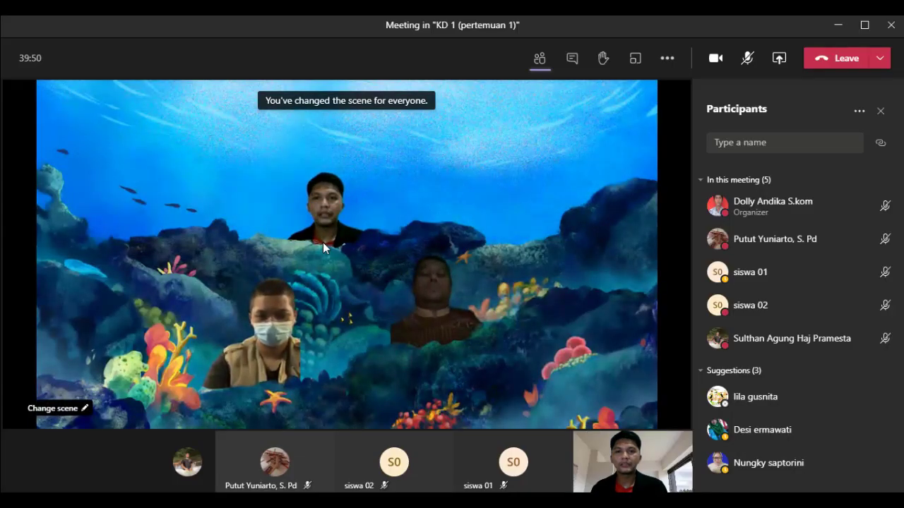
Step: Change the Together mode scene to the light wooden auditorium with 50 seats
{"action": "left_click", "coordinate": [44, 409]}
{"action": "left_click", "coordinate": [335, 289]}
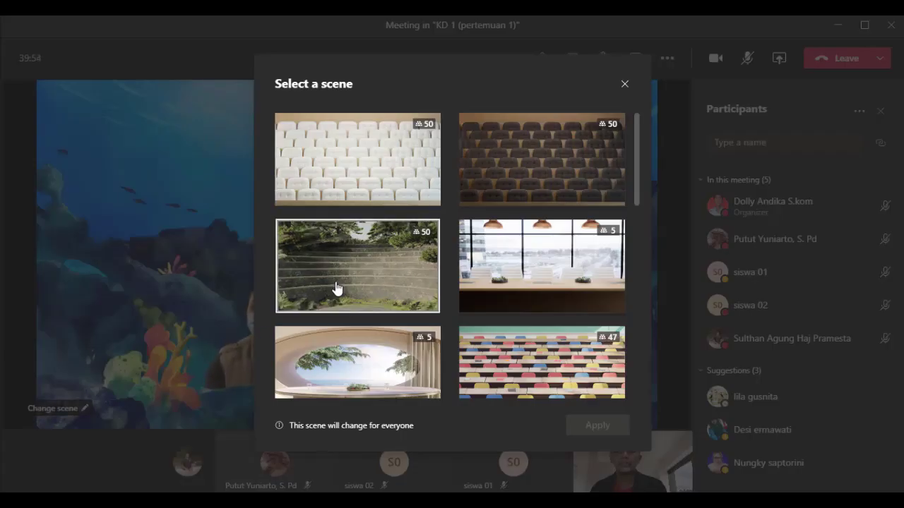
{"action": "left_click_drag", "start_coordinate": [638, 177], "coordinate": [646, 264]}
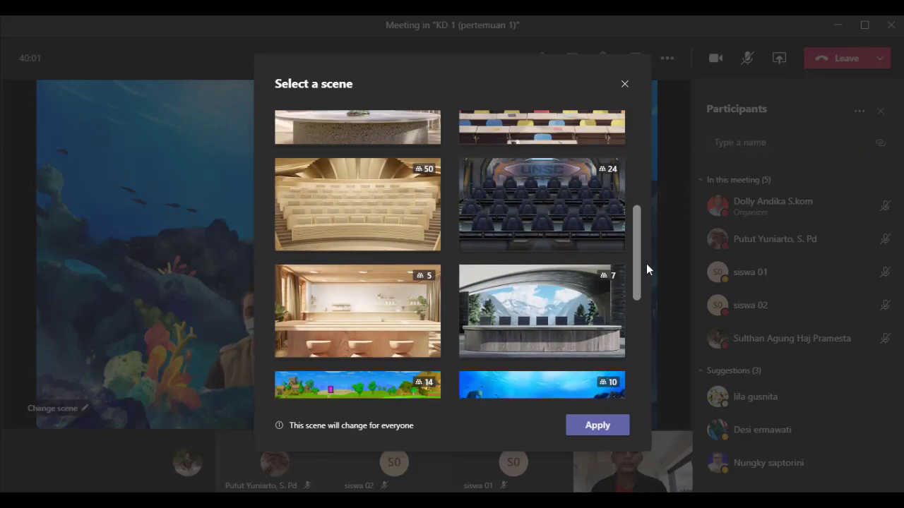
{"action": "left_click", "coordinate": [373, 223]}
{"action": "left_click", "coordinate": [605, 425]}
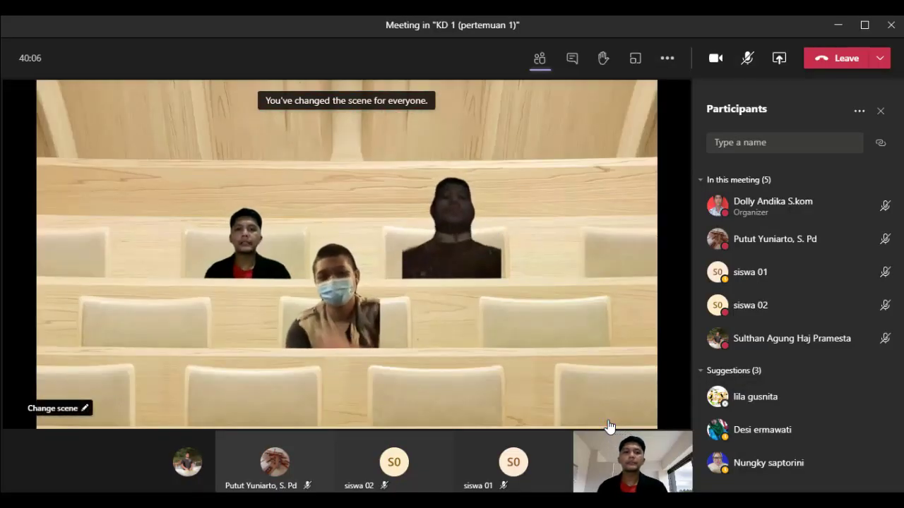
Step: Change the Together mode scene to the 24-seat UNSC spaceship room
{"action": "left_click", "coordinate": [60, 408]}
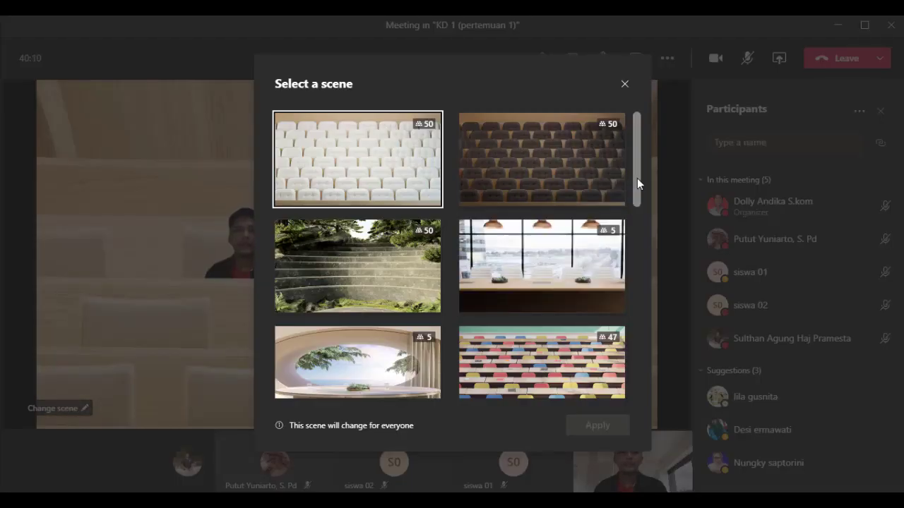
{"action": "left_click_drag", "start_coordinate": [638, 189], "coordinate": [640, 261]}
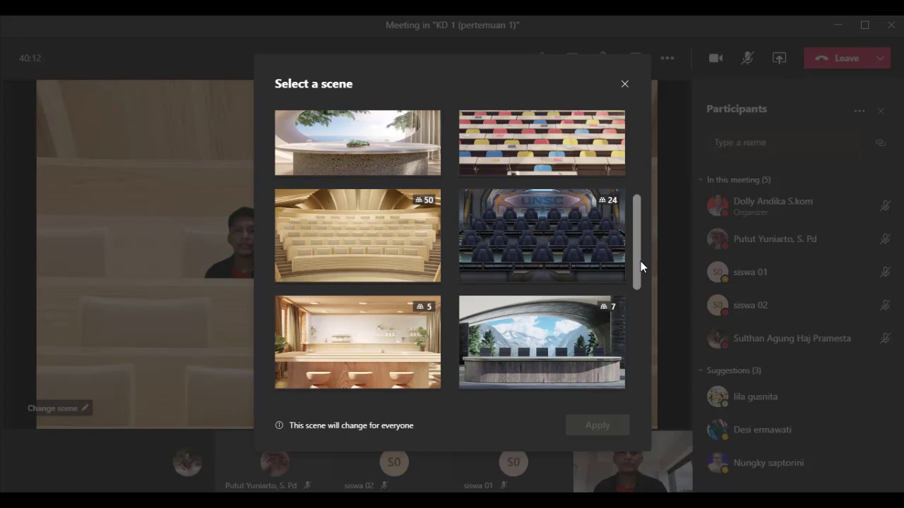
{"action": "left_click", "coordinate": [550, 228]}
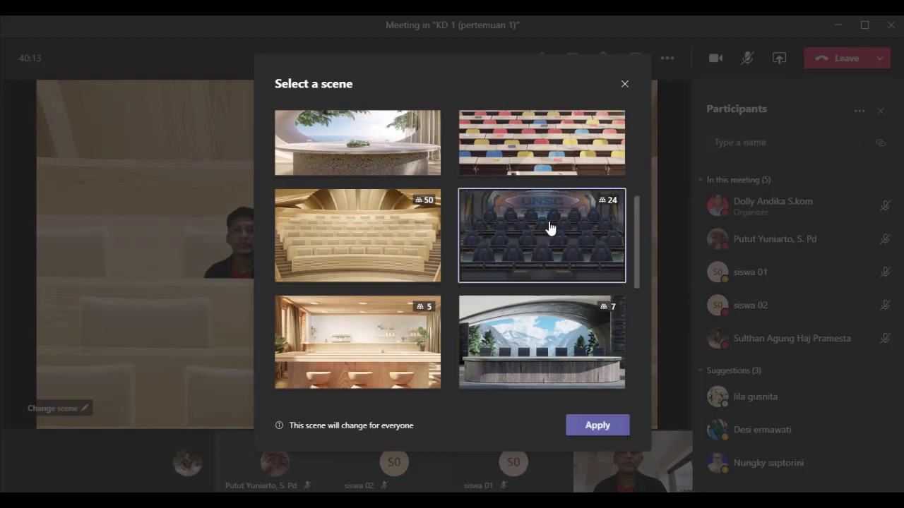
{"action": "left_click", "coordinate": [596, 425]}
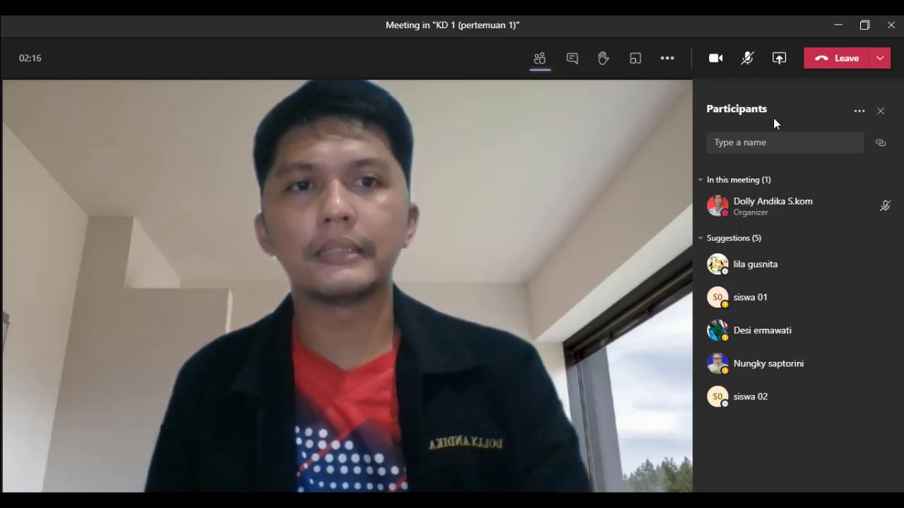
Step: Share the PowerPoint file SLIDE EMAIL from the computer's KD 7 folder in the meeting, replacing the copy already in Teams
{"action": "left_click", "coordinate": [778, 62]}
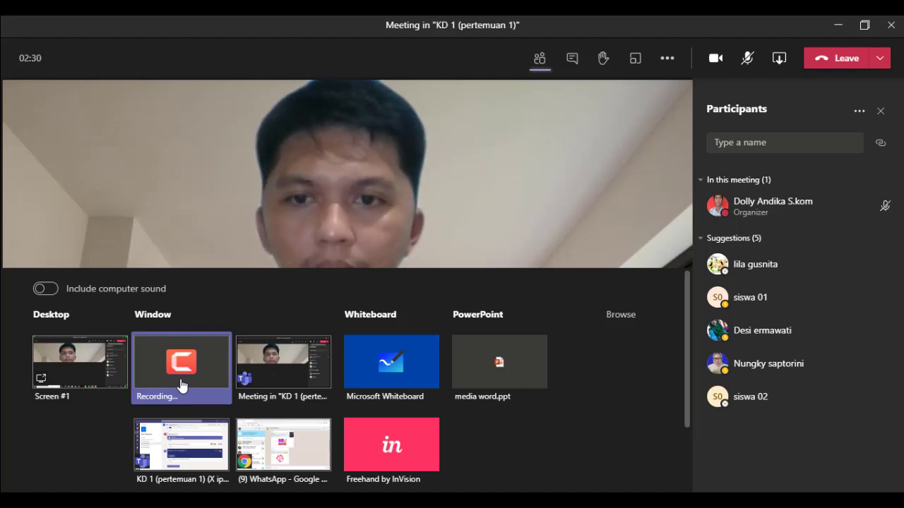
{"action": "left_click", "coordinate": [621, 315]}
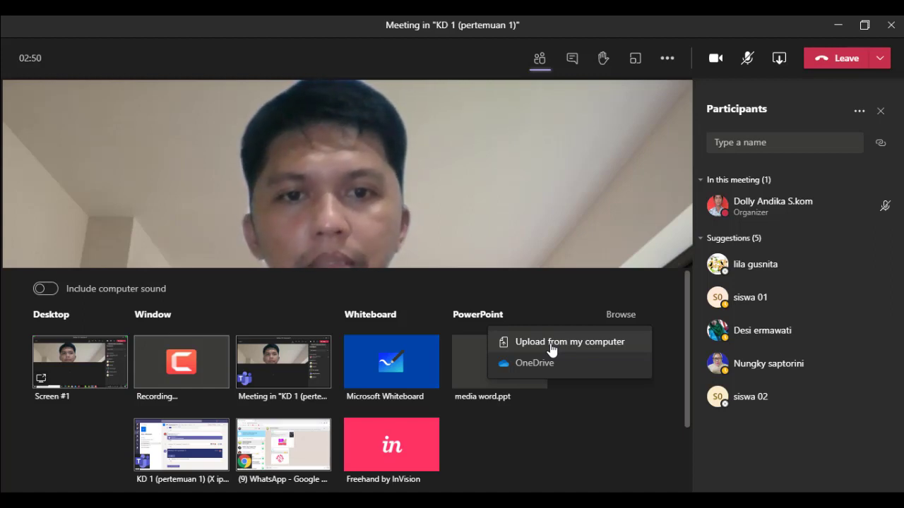
{"action": "left_click", "coordinate": [579, 347]}
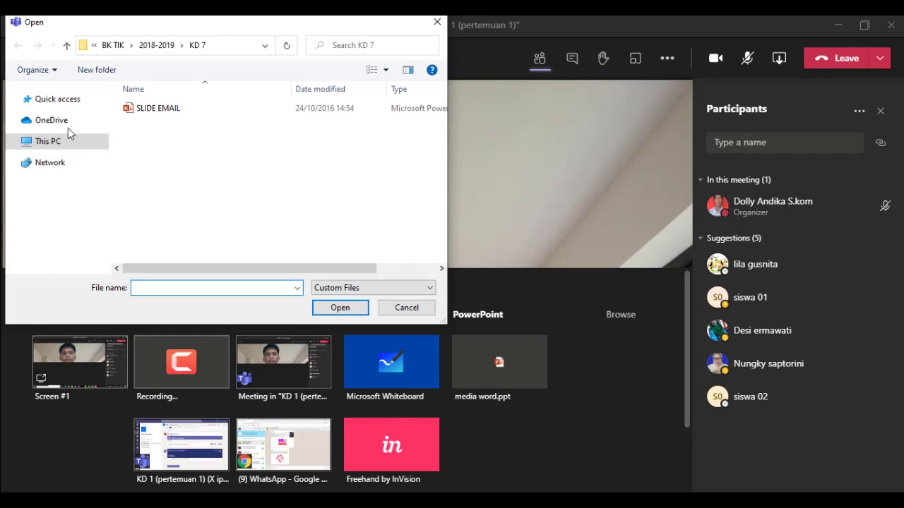
{"action": "left_click", "coordinate": [143, 113]}
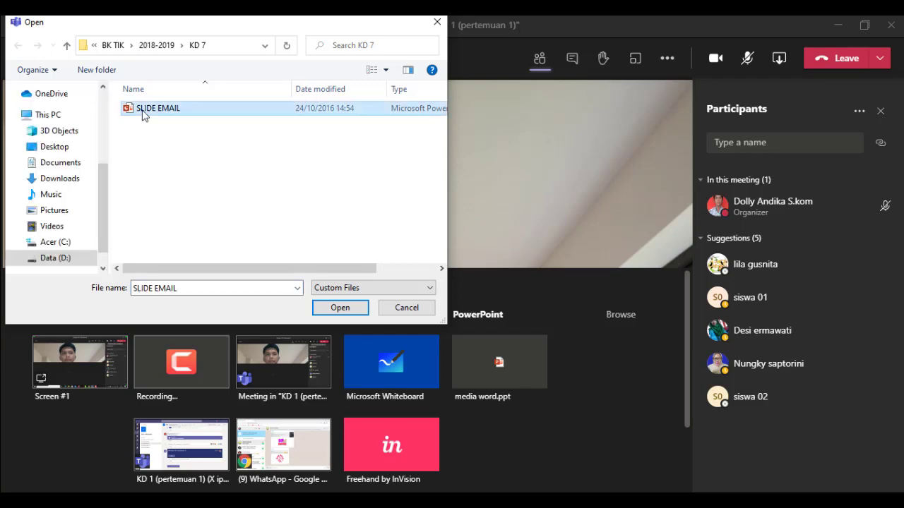
{"action": "left_click", "coordinate": [339, 308]}
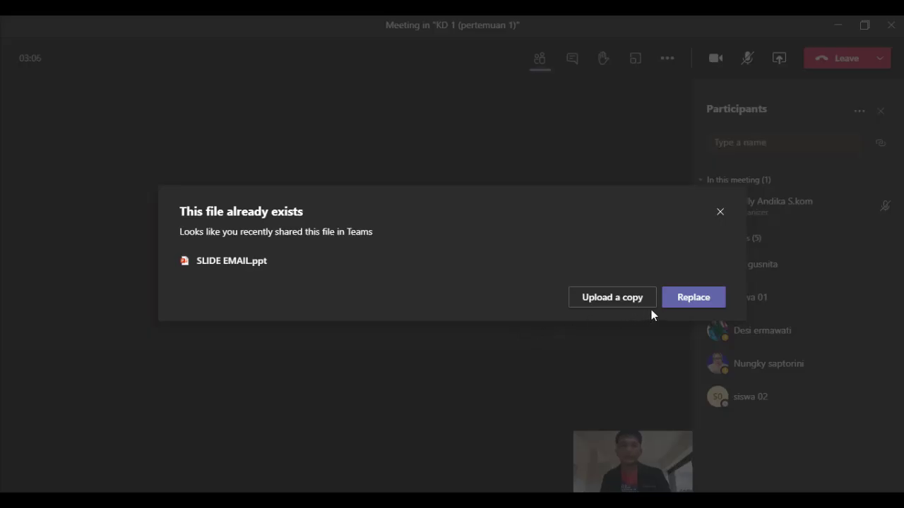
{"action": "left_click", "coordinate": [683, 299]}
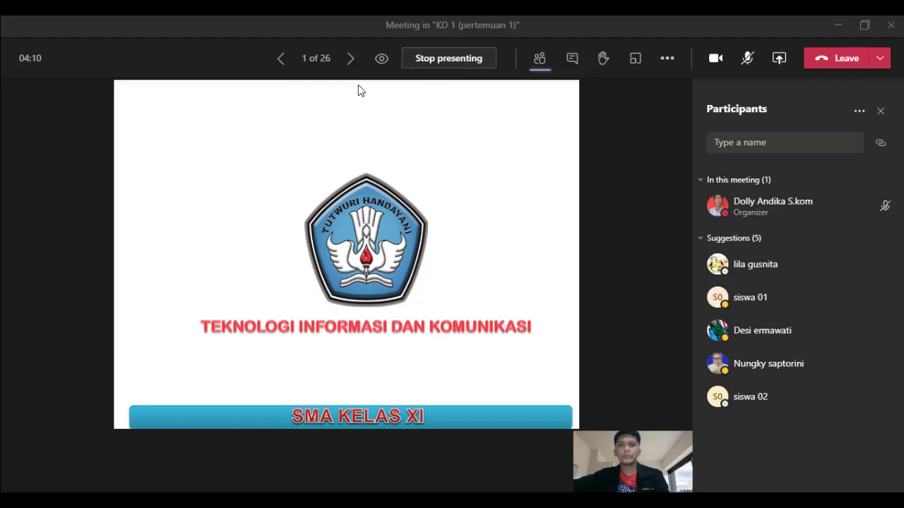
Step: Advance the shared presentation to the Judul slide and follow its on-slide link to the SK-KD section
{"action": "left_click", "coordinate": [351, 59]}
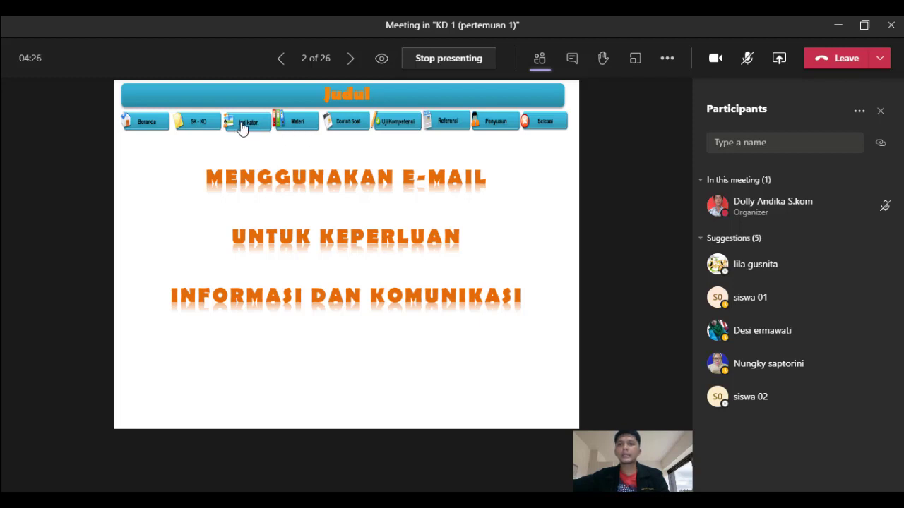
{"action": "left_click", "coordinate": [149, 133]}
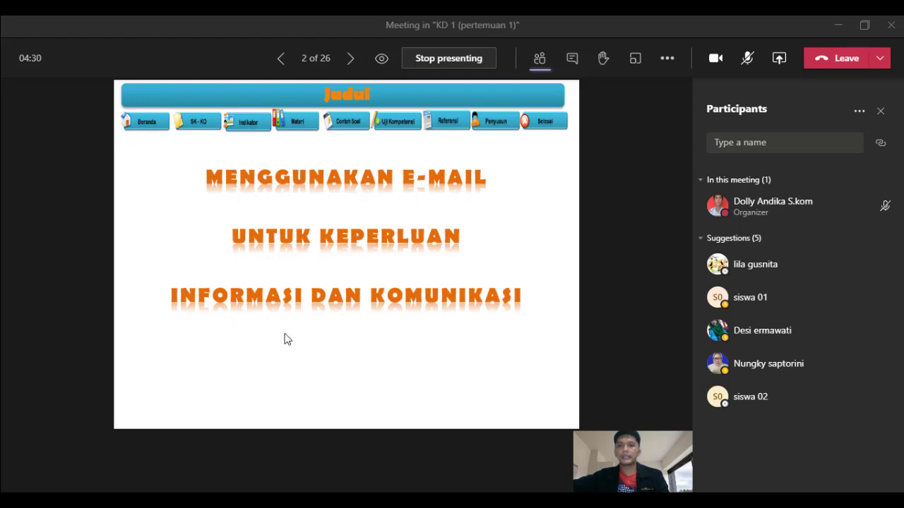
{"action": "left_click", "coordinate": [197, 123]}
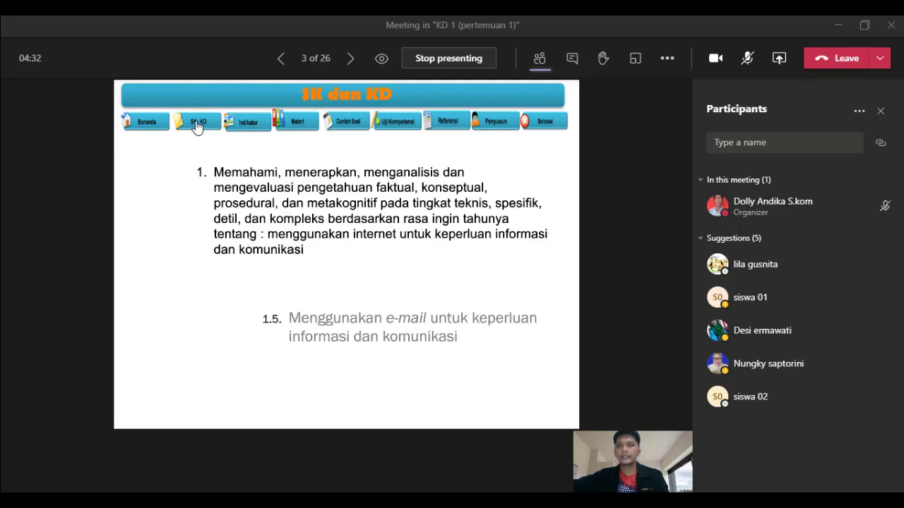